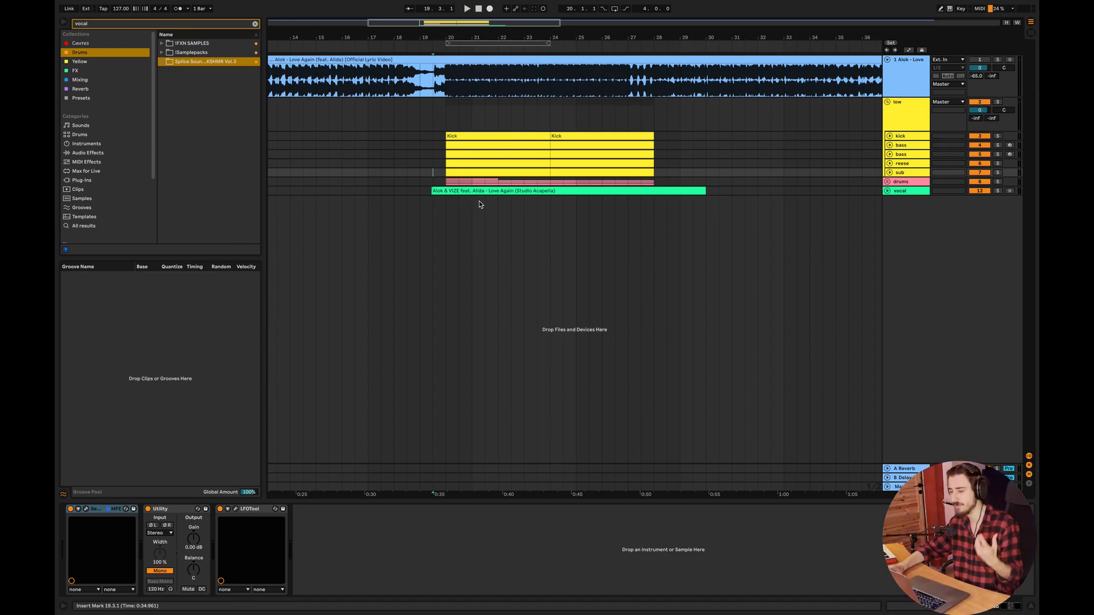
# Unfold the drums group to show its crash, clap, hat and shaker tracks.
pyautogui.moveTo(439, 22); pyautogui.dragTo(440, 23)
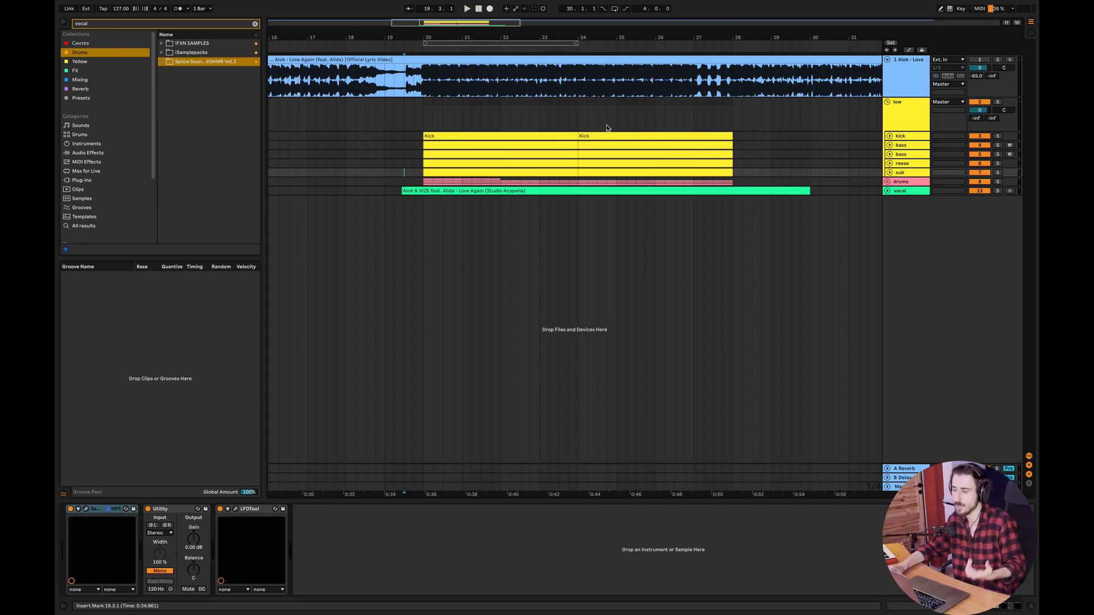
pyautogui.click(887, 181)
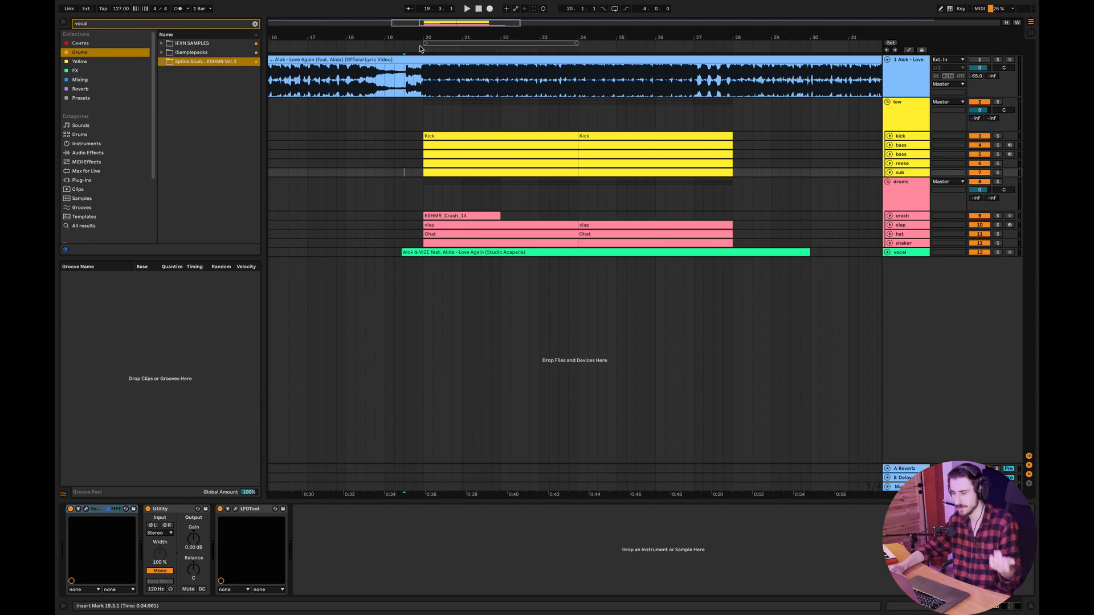
pyautogui.moveTo(405, 23); pyautogui.dragTo(416, 23)
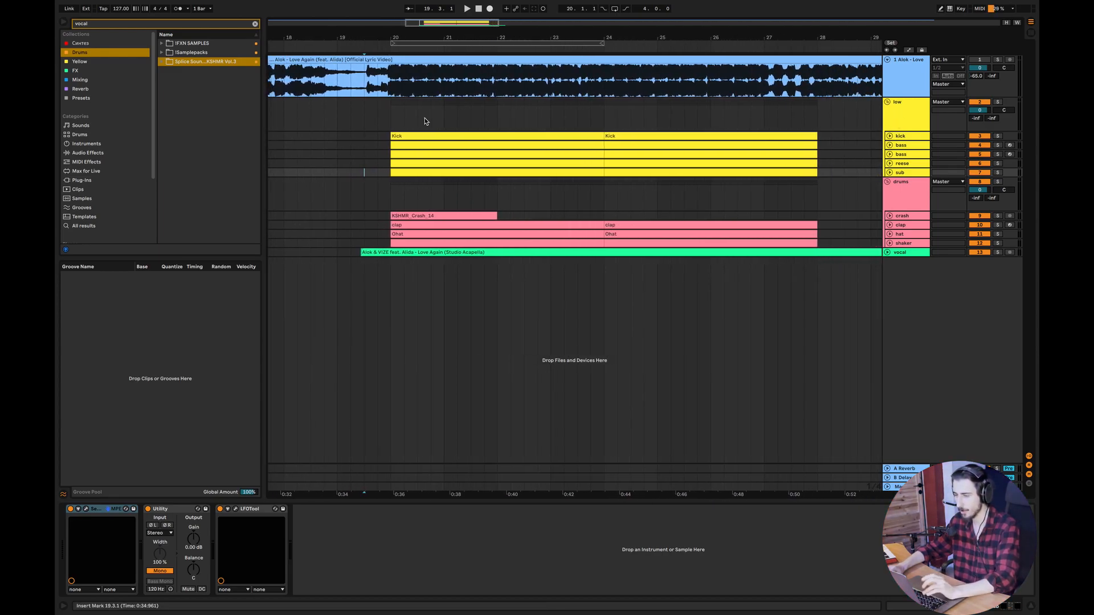
# Solo the low group and play back its section starting at bar 20.
pyautogui.click(381, 119)
pyautogui.click(1002, 103)
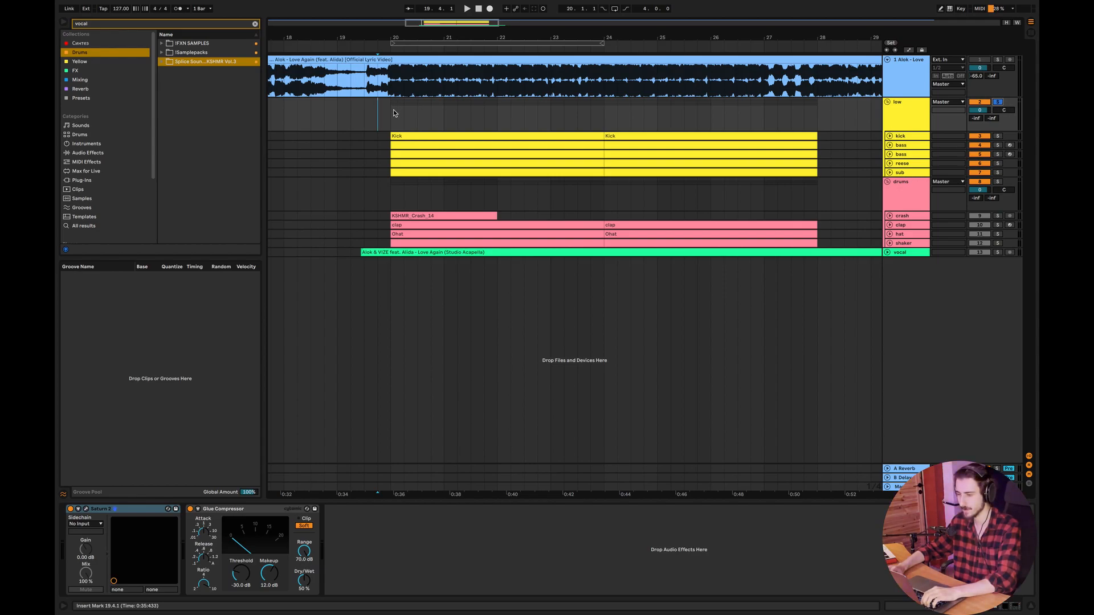
pyautogui.press('space')
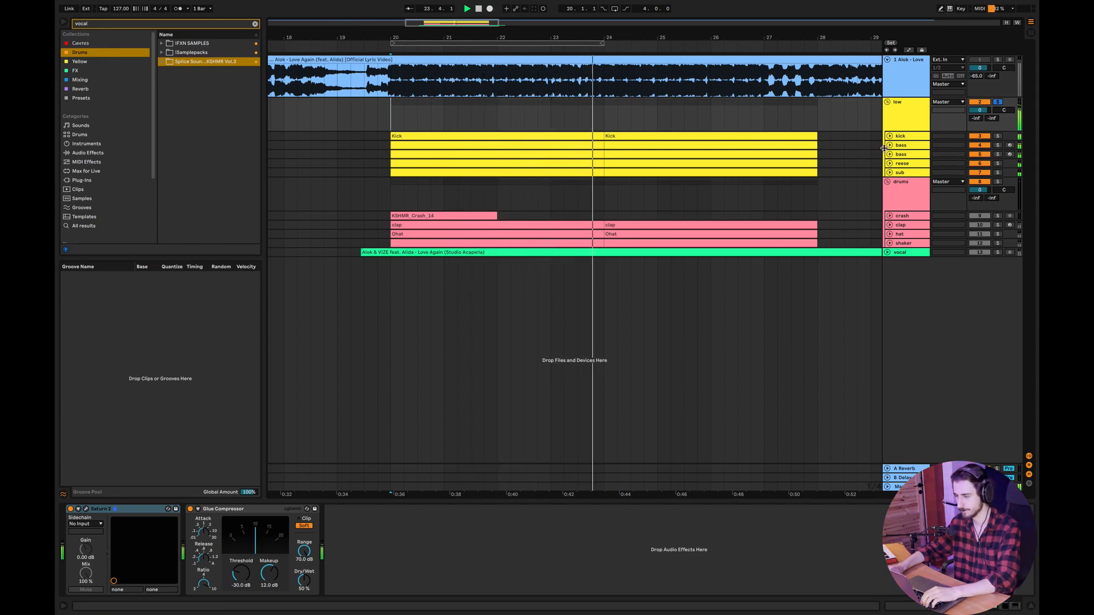
pyautogui.press('space')
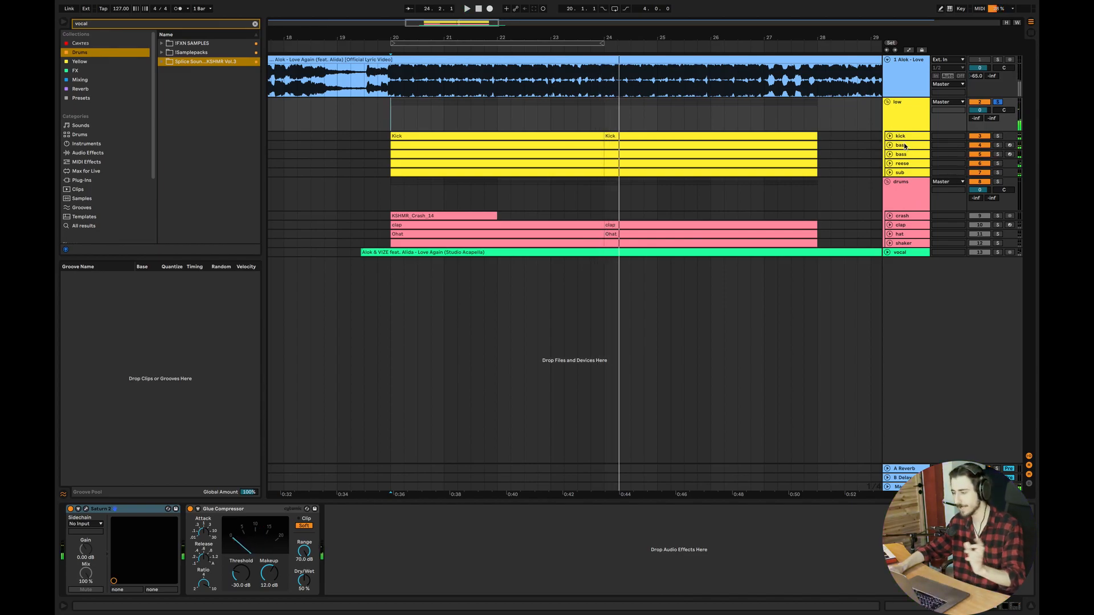
# Unfold the two bass tracks and solo the first one.
pyautogui.click(890, 145)
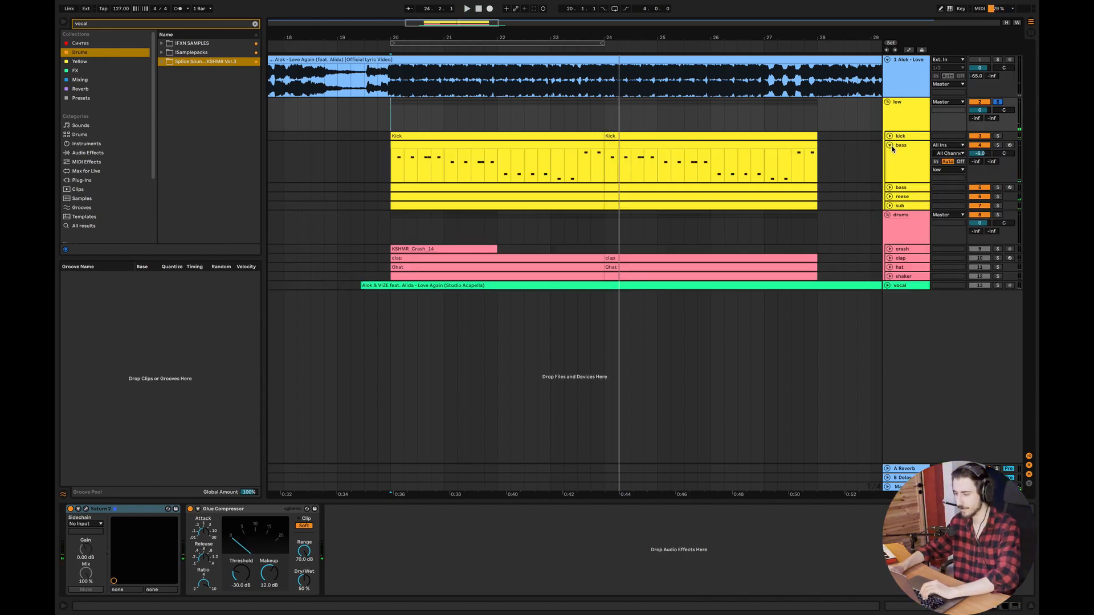
pyautogui.click(889, 188)
pyautogui.click(997, 146)
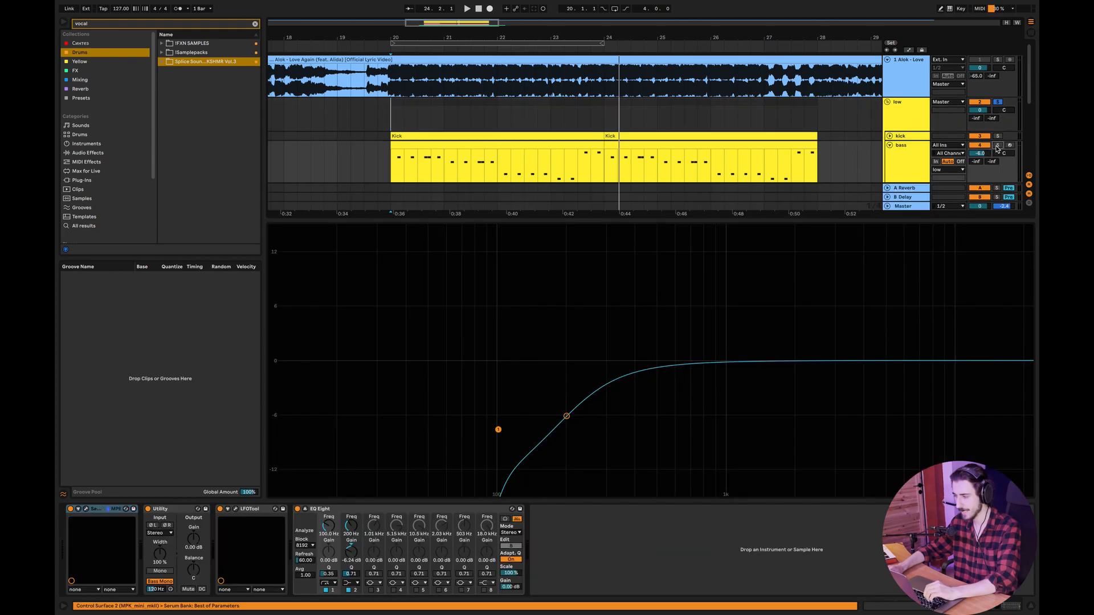
# Open the first bass track's MIDI clip at bar 20, play it and examine its note pattern.
pyautogui.doubleClick(467, 145)
pyautogui.press('space')
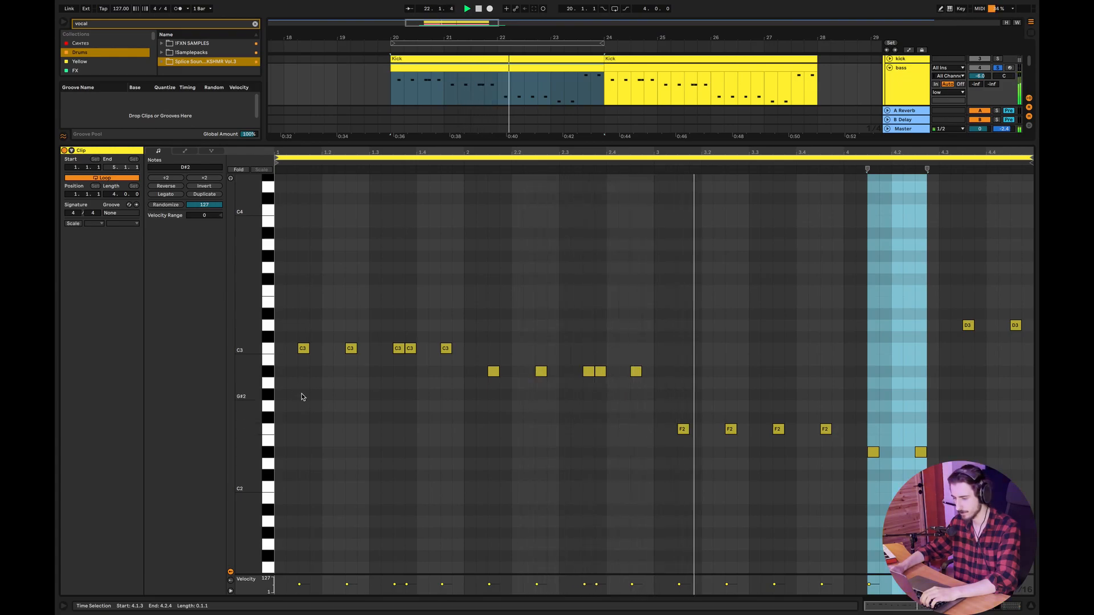
pyautogui.moveTo(256, 387); pyautogui.dragTo(268, 389)
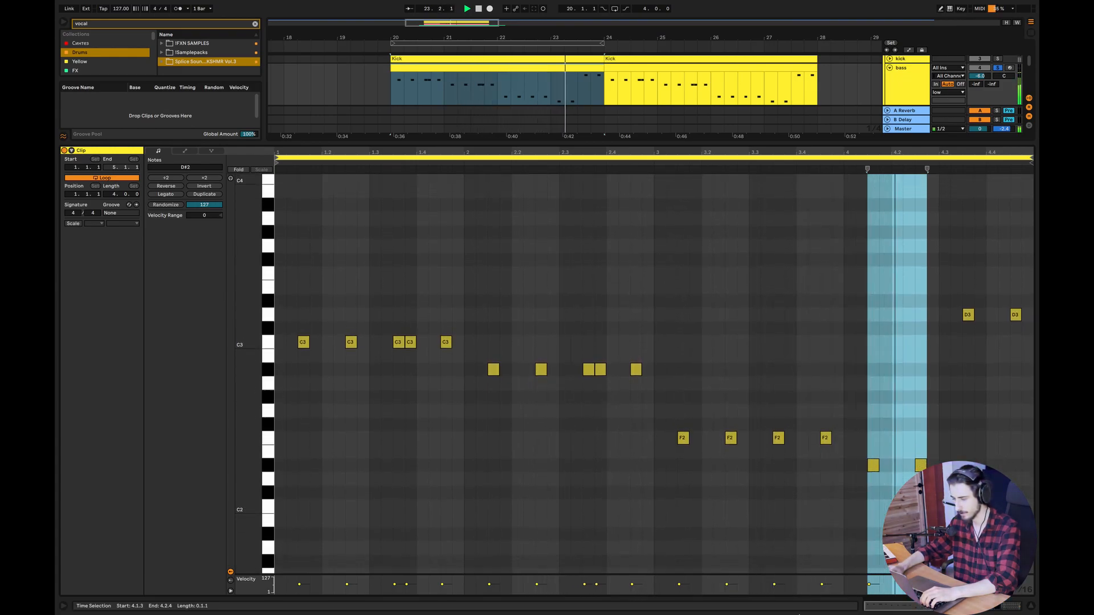
pyautogui.press('space')
pyautogui.scroll(3, 302, 388)
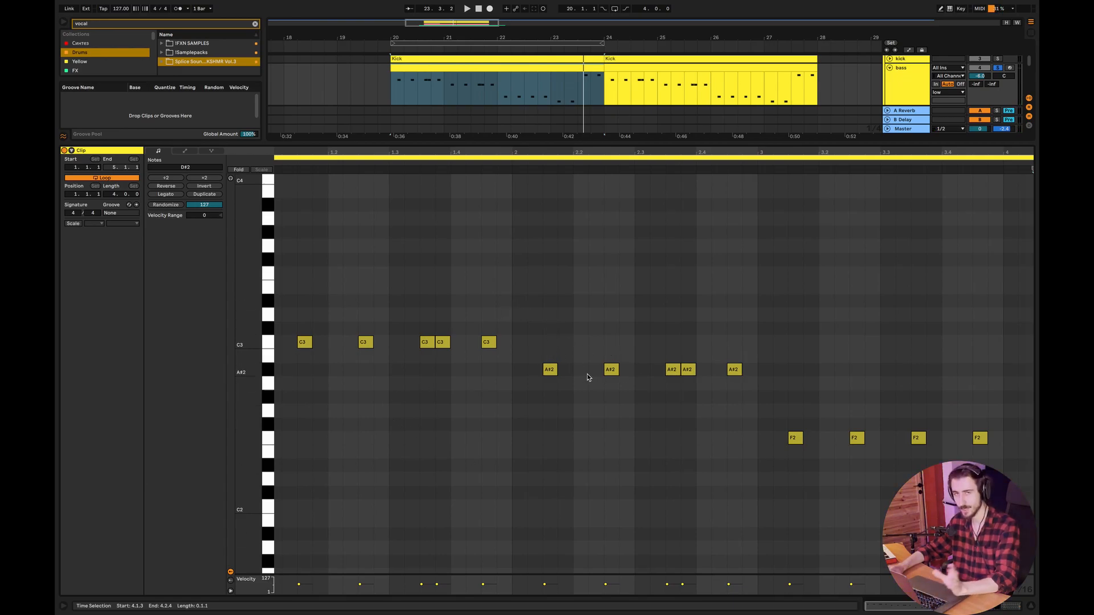
pyautogui.hscroll(5, 786, 443)
pyautogui.scroll(3, 786, 444)
pyautogui.scroll(-2, 788, 451)
pyautogui.hscroll(1, 788, 451)
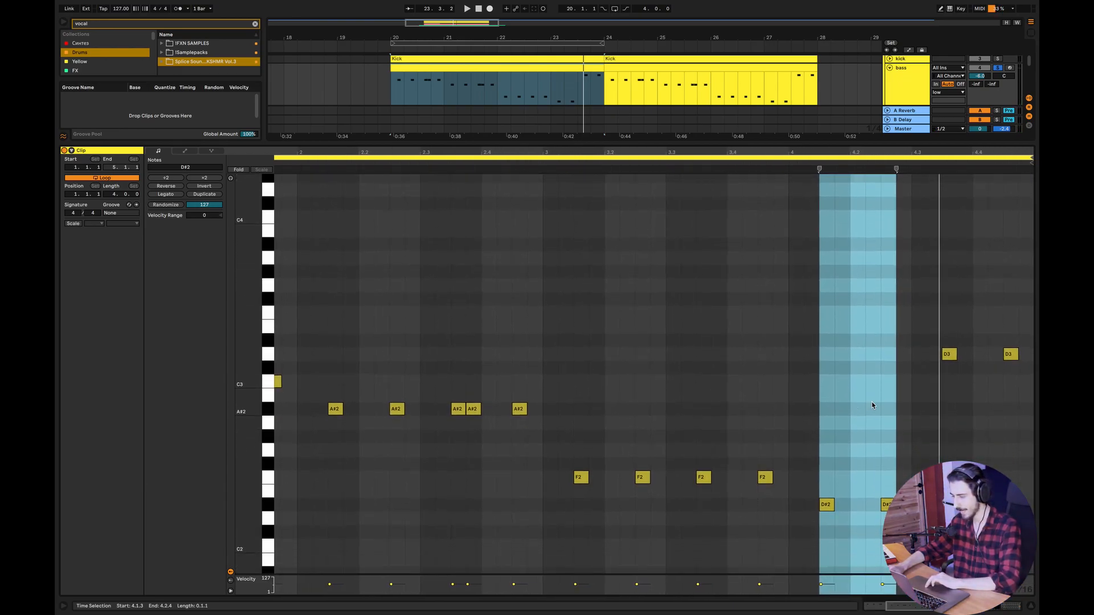
pyautogui.click(1031, 606)
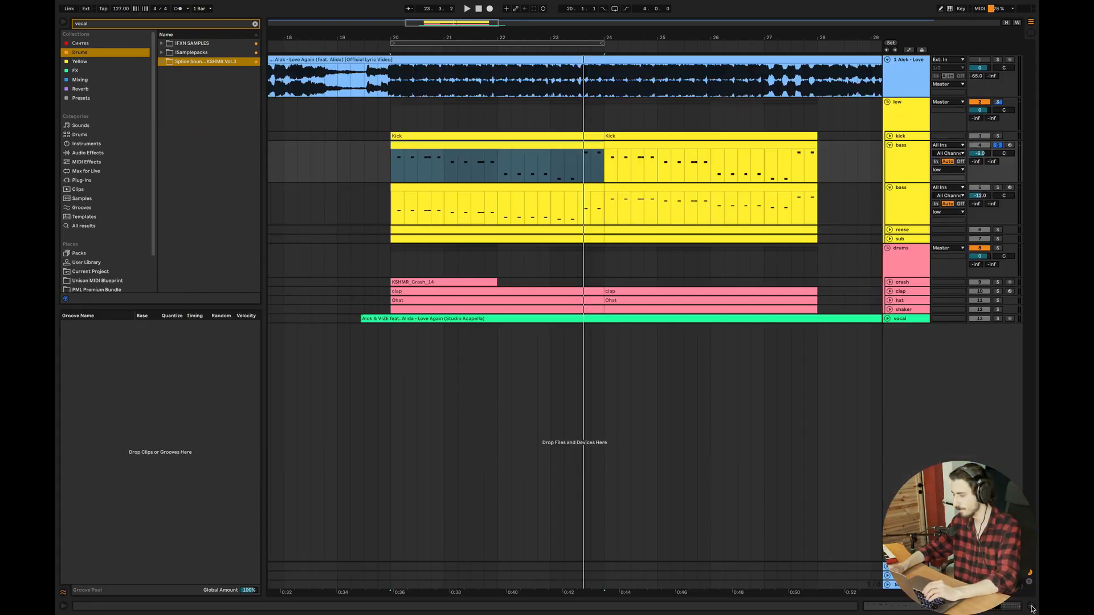
# Solo the second bass track together with the first and play both from bar 20.
pyautogui.click(993, 215)
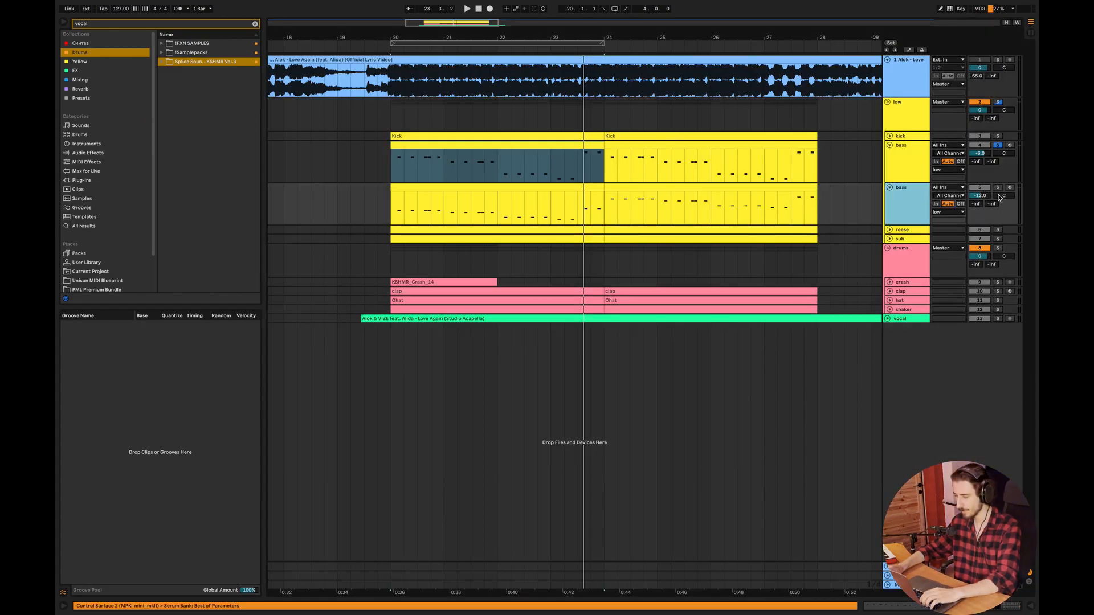
pyautogui.click(998, 187)
pyautogui.click(394, 211)
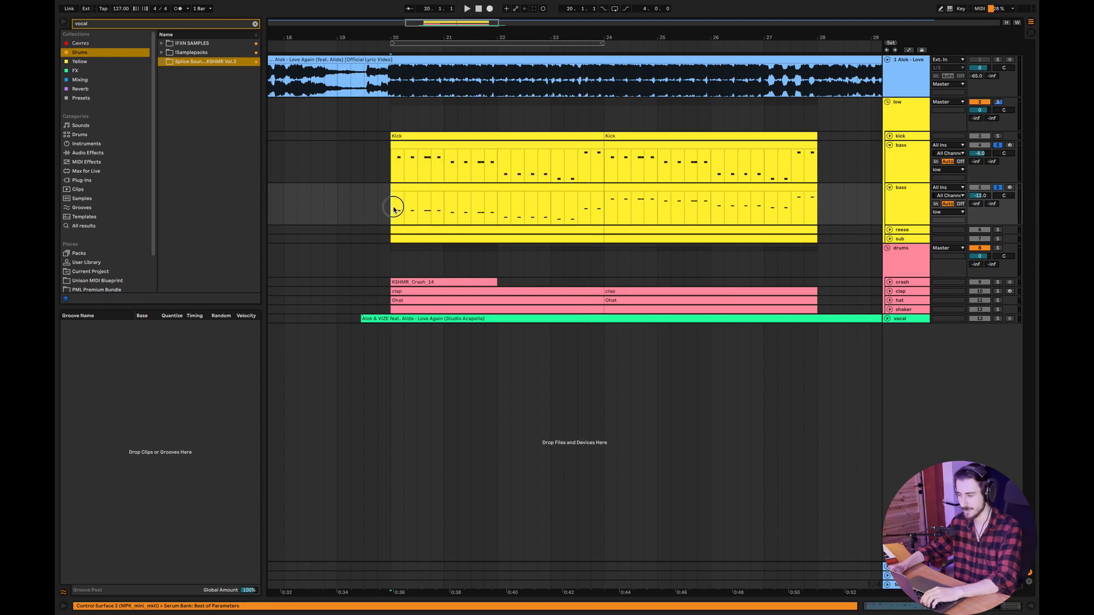
pyautogui.click(402, 231)
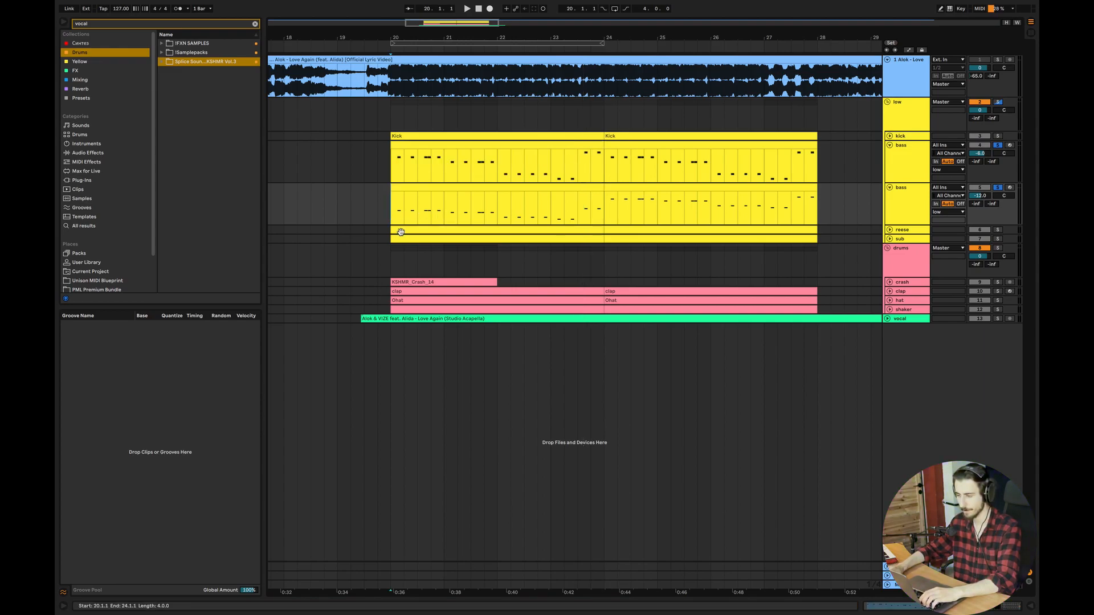
pyautogui.press('space')
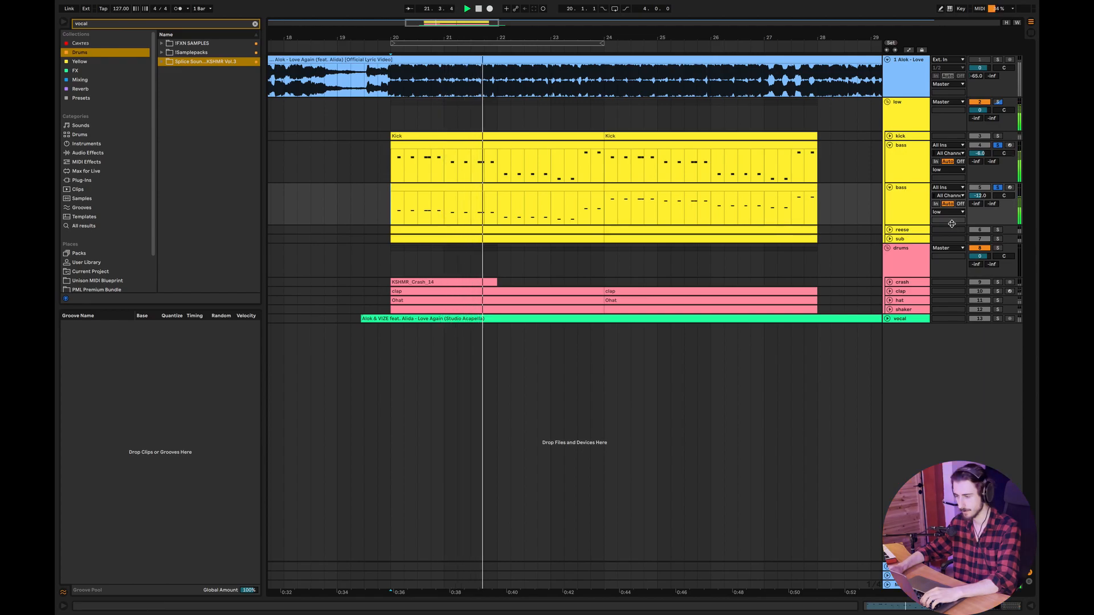
# Listen to the second bass track without the first, then solo both basses together again.
pyautogui.click(998, 145)
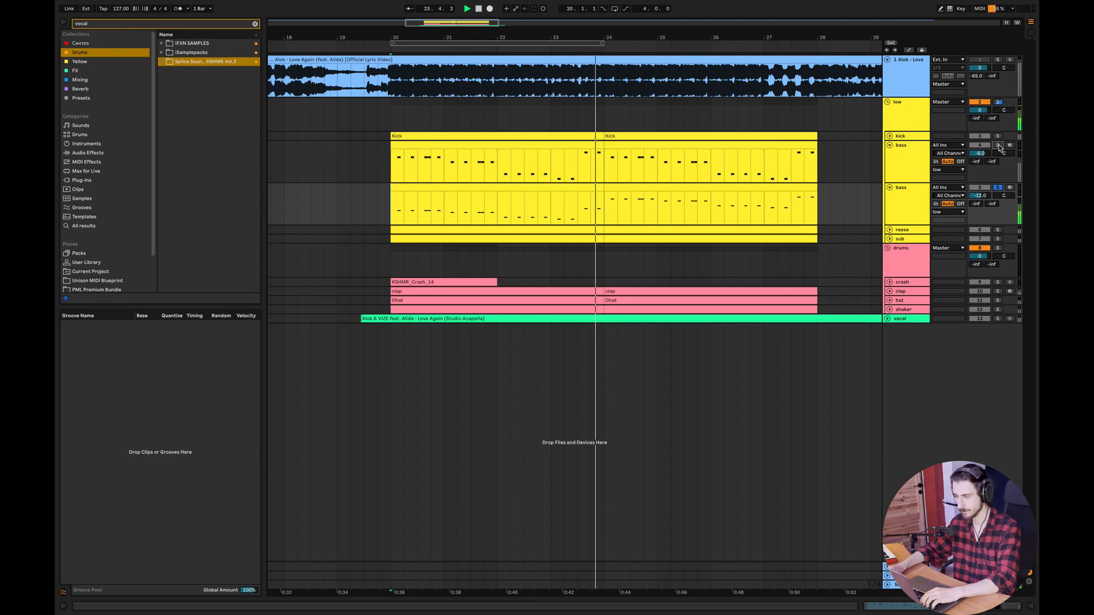
pyautogui.click(399, 208)
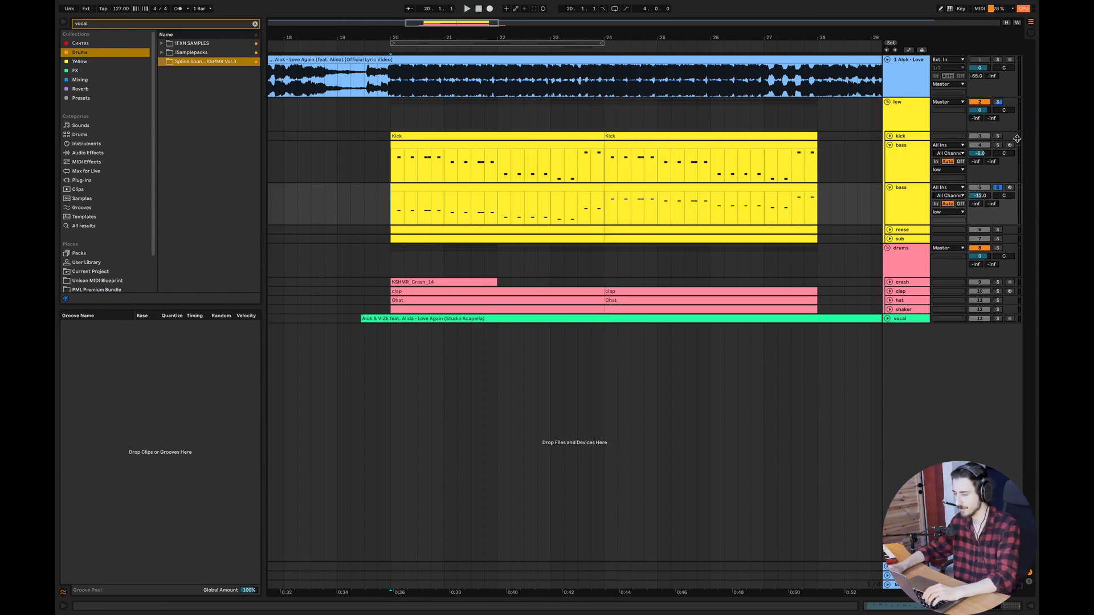
pyautogui.click(998, 145)
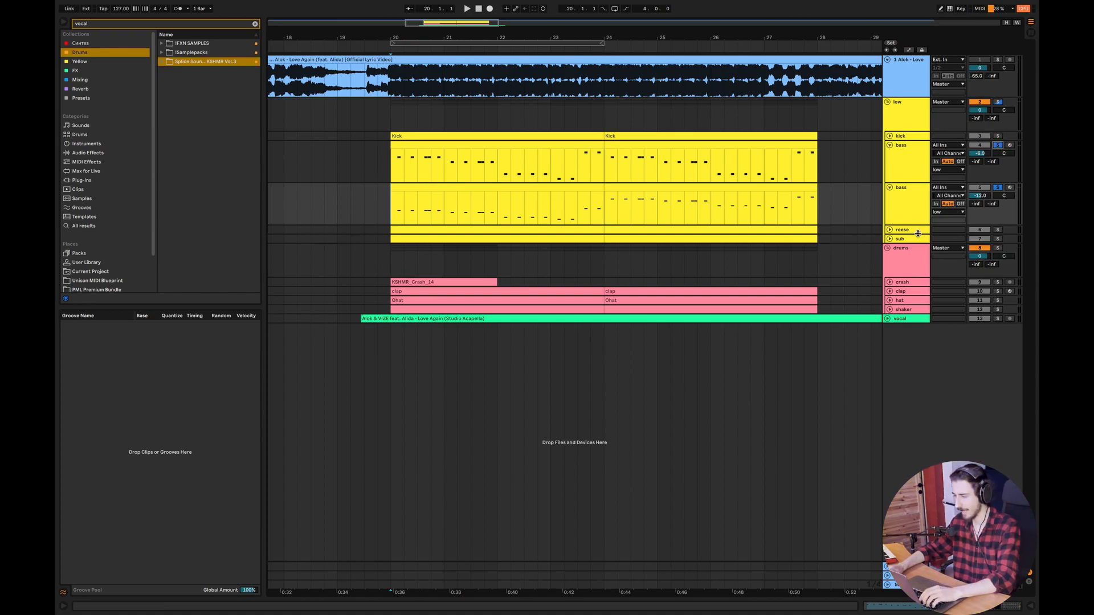
# Unfold and solo the reese track, play it from bar 20 and add the kick to the solo.
pyautogui.click(890, 230)
pyautogui.click(998, 230)
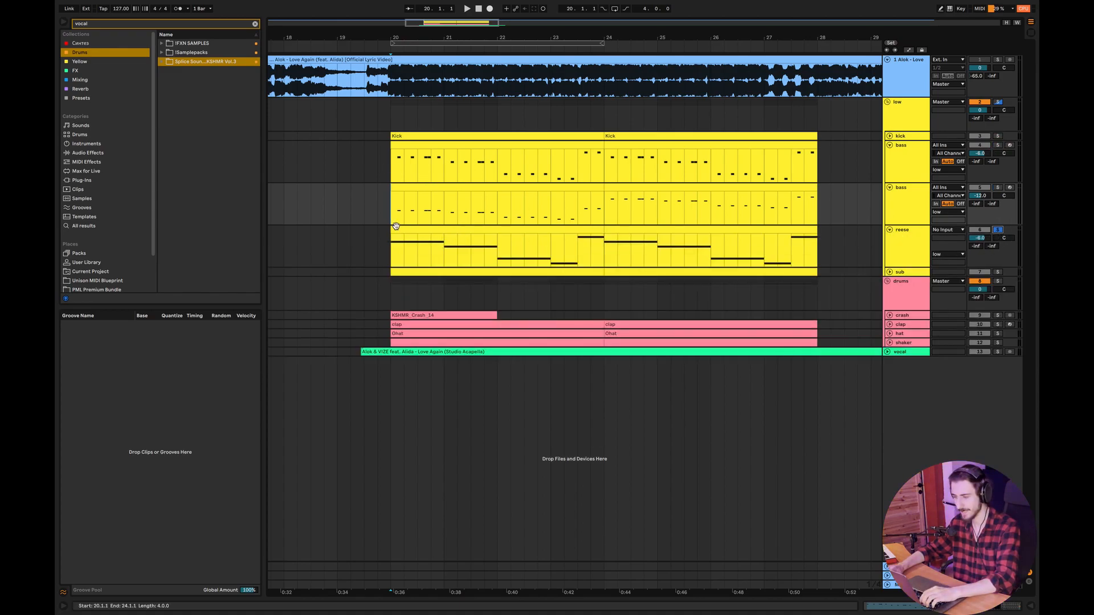
pyautogui.click(392, 245)
pyautogui.press('space')
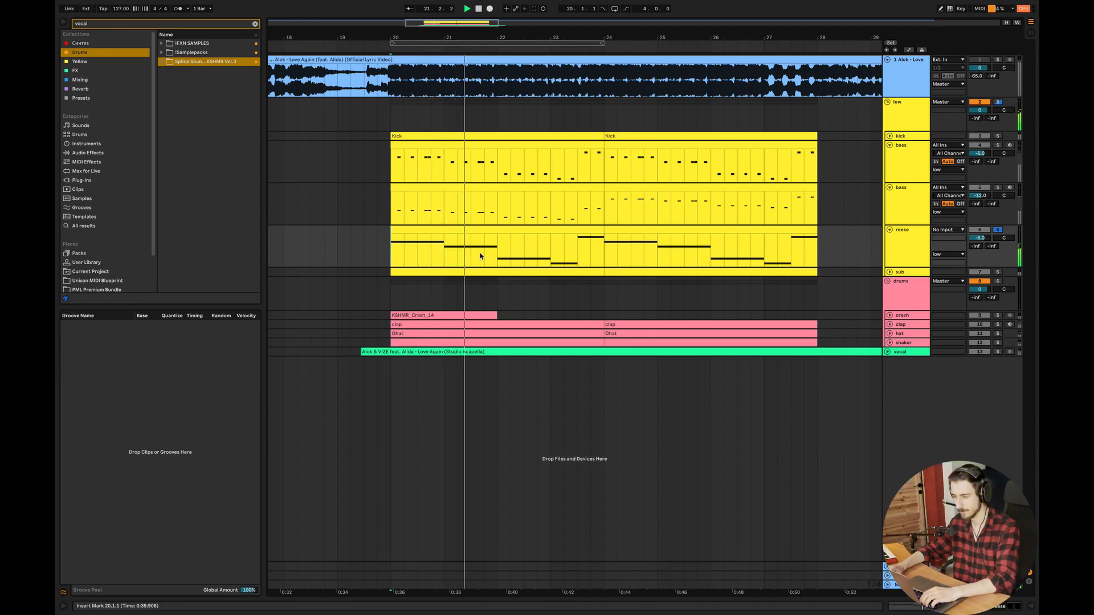
pyautogui.click(998, 136)
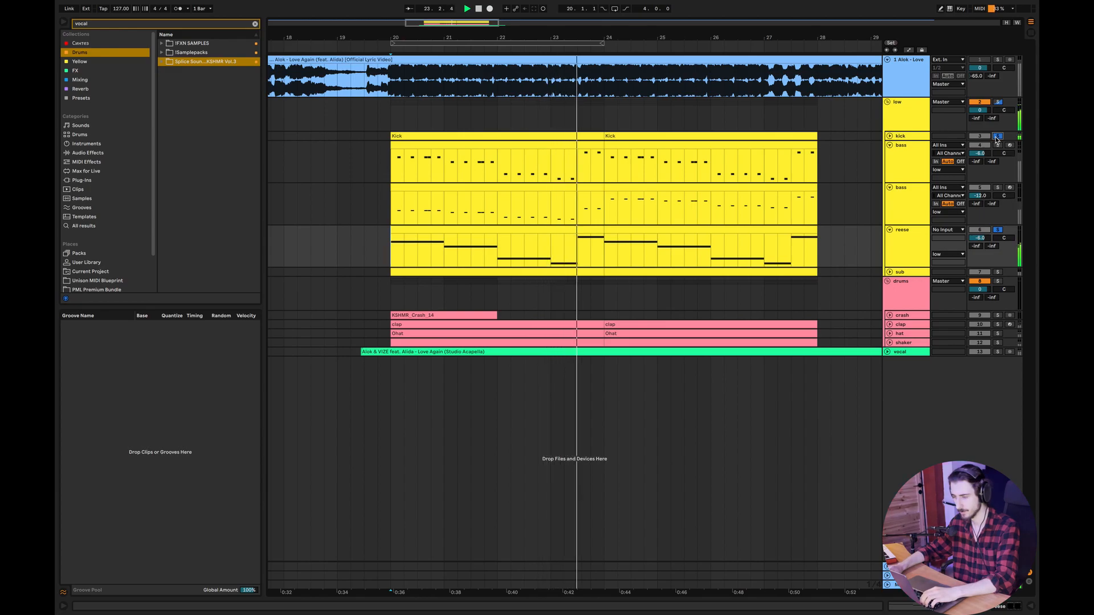
# Unfold the sub track, solo it and play it back.
pyautogui.click(889, 272)
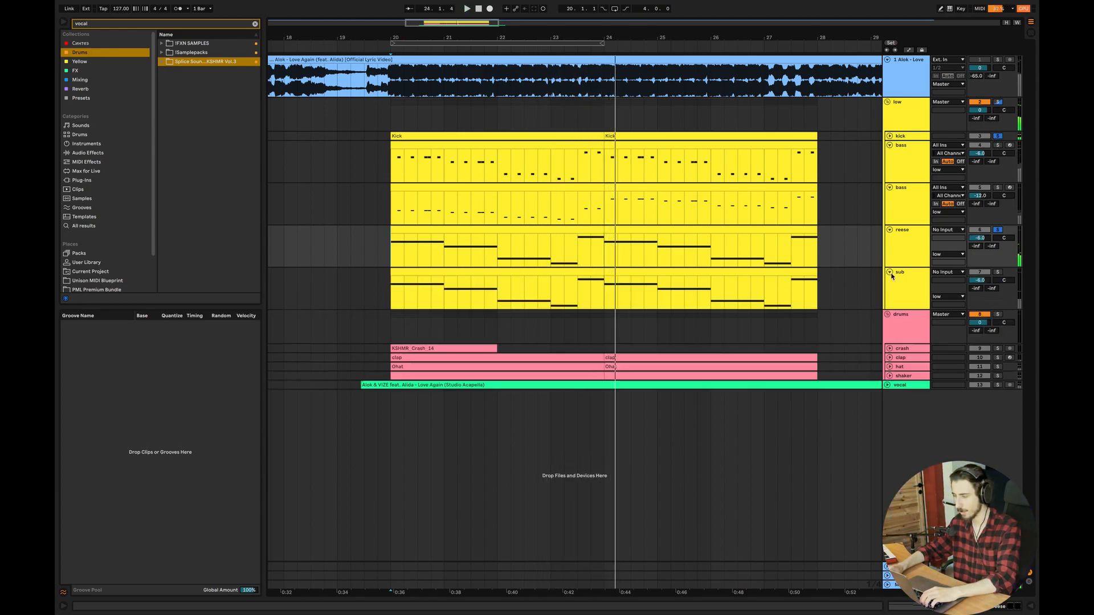
pyautogui.press('space')
pyautogui.click(999, 272)
pyautogui.press('space')
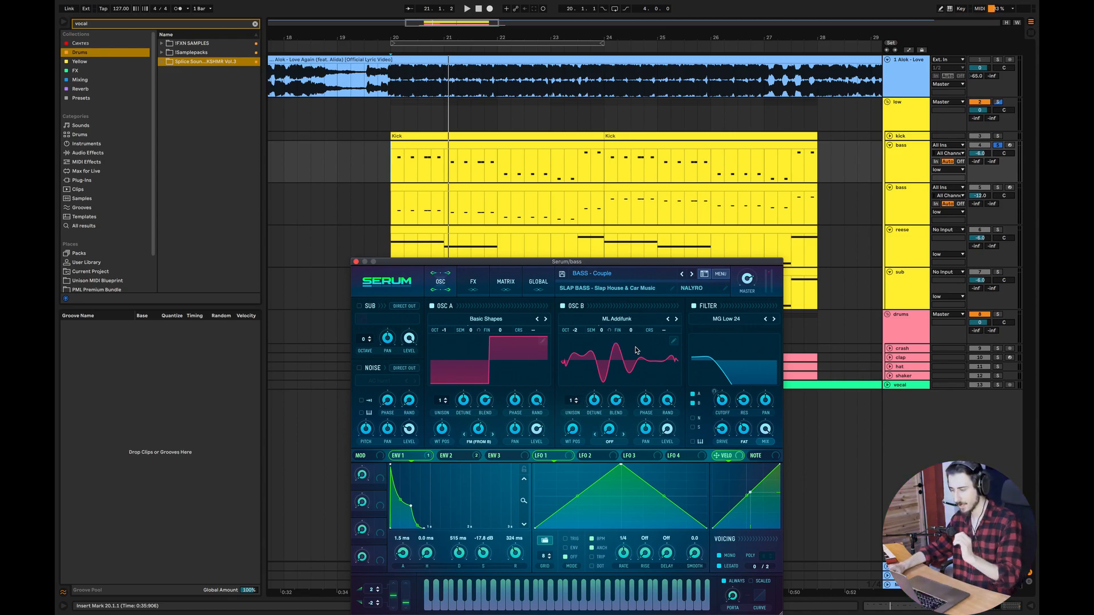
# Browse the Vowel and Spectral wavetables available for oscillator B in the first bass patch and check envelope 1.
pyautogui.click(613, 323)
pyautogui.moveTo(615, 376)
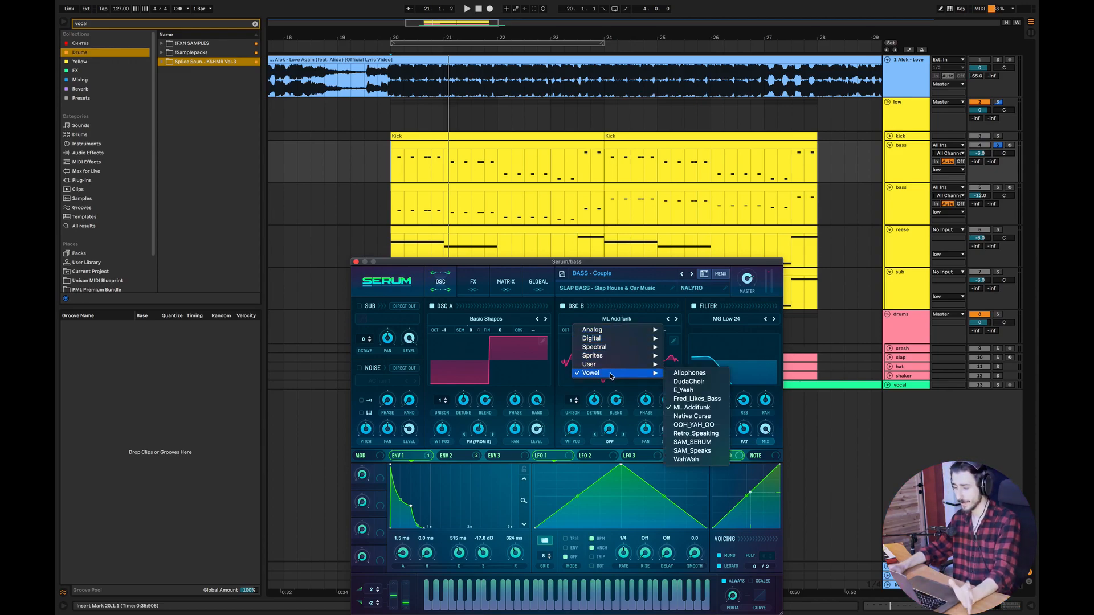
pyautogui.moveTo(595, 362)
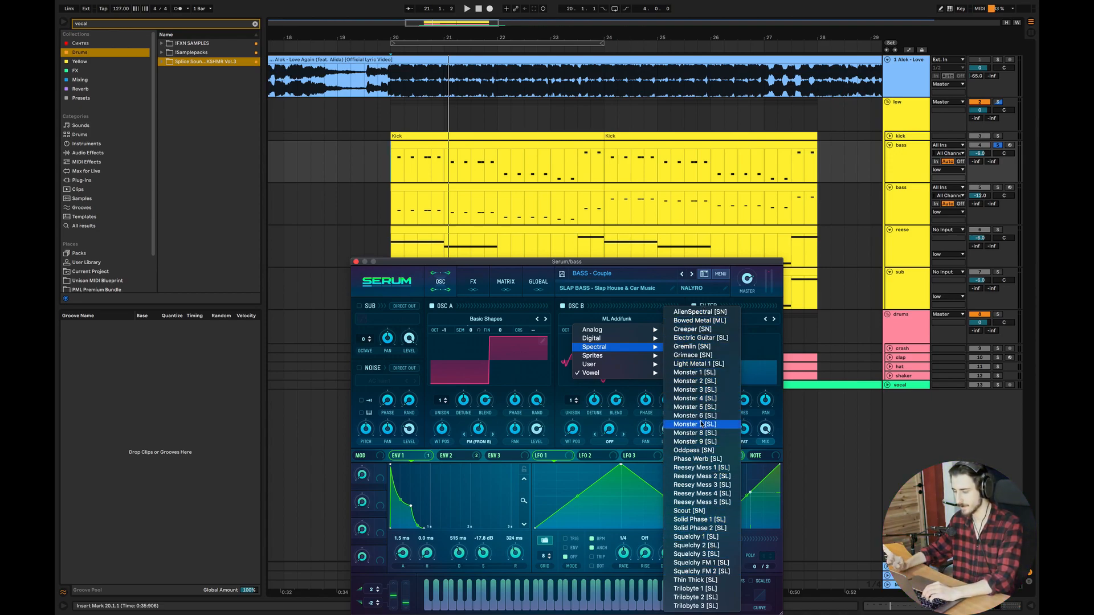
pyautogui.click(438, 410)
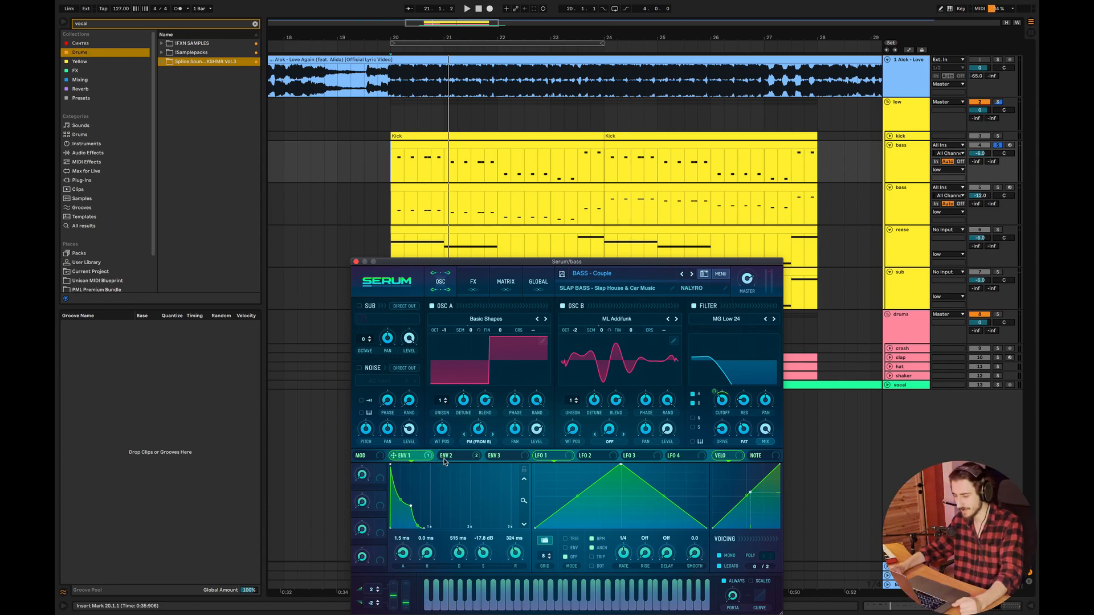
pyautogui.moveTo(410, 457)
pyautogui.mouseDown()
pyautogui.moveTo(742, 409)
pyautogui.moveTo(404, 457)
pyautogui.mouseUp()
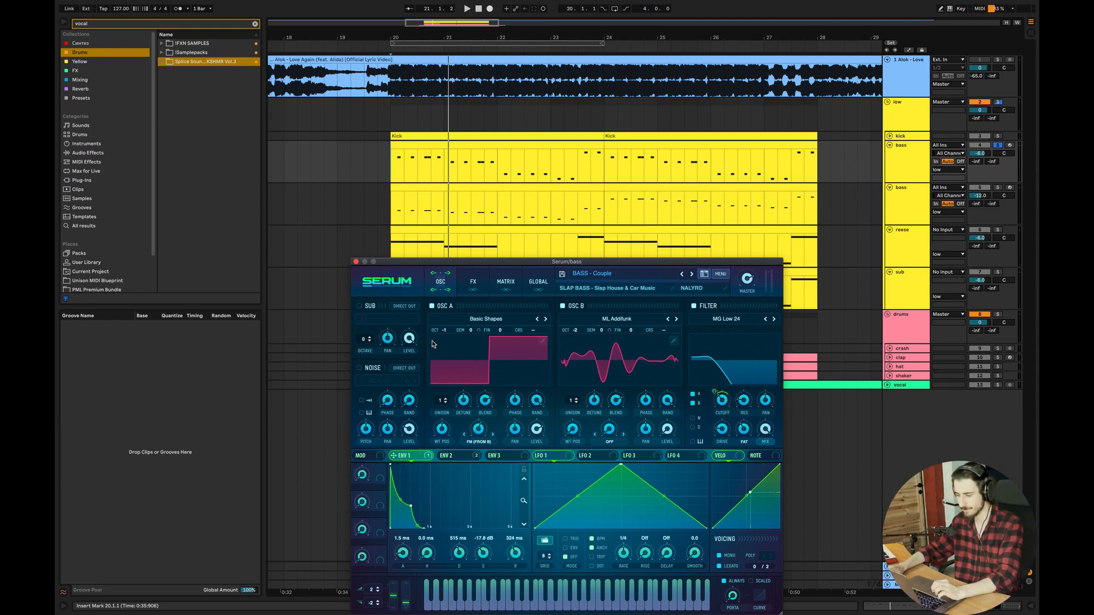
# Compare the first bass patch with its compressor bypassed and with multiband compression enabled by playing both versions.
pyautogui.click(472, 282)
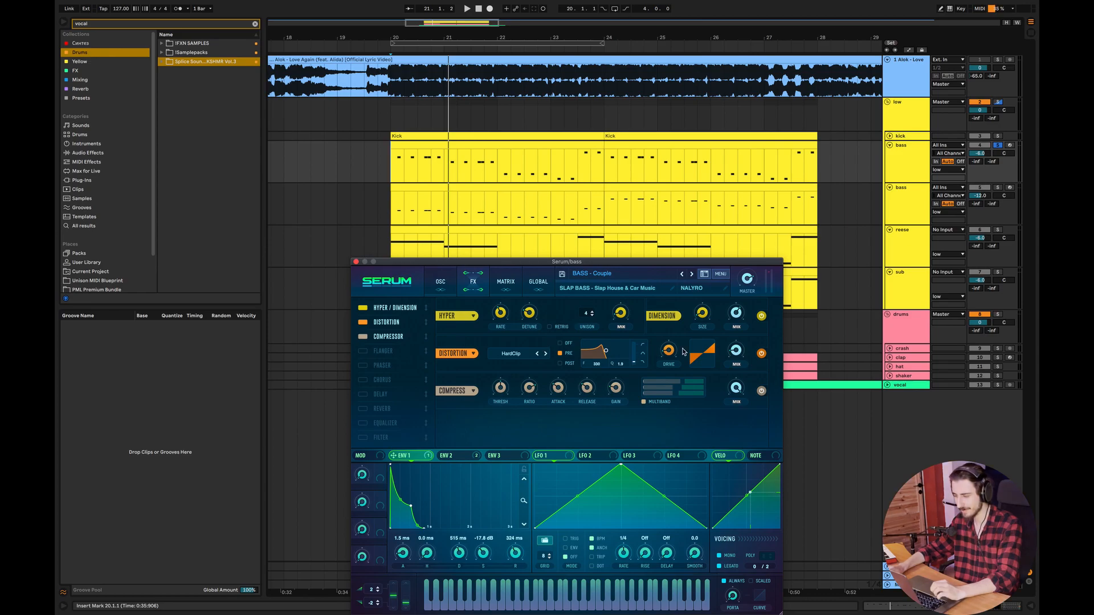
pyautogui.click(645, 402)
pyautogui.press('space')
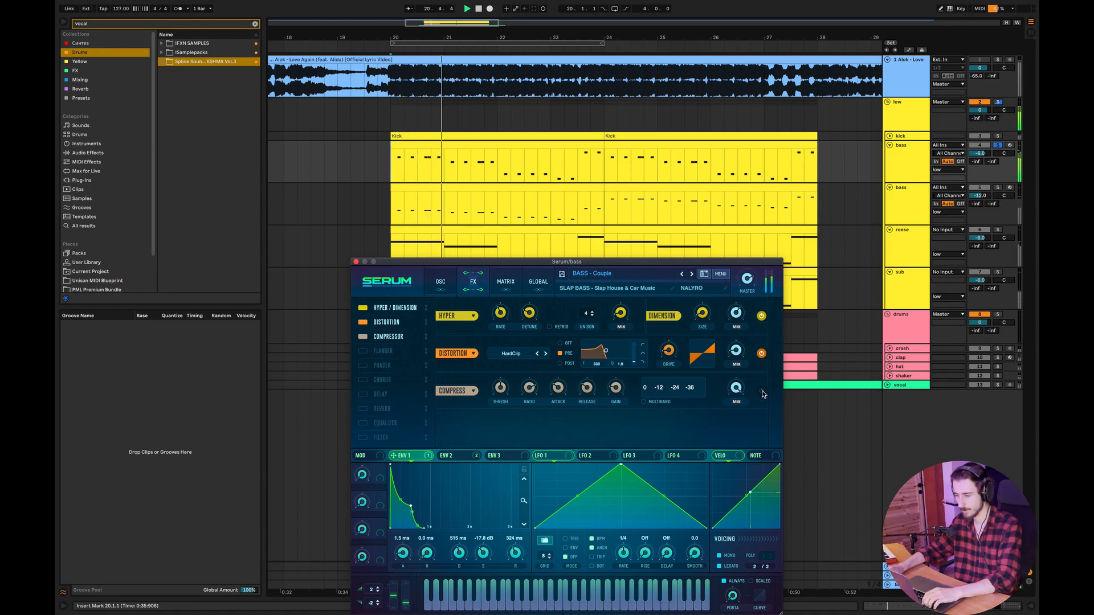
pyautogui.press('space')
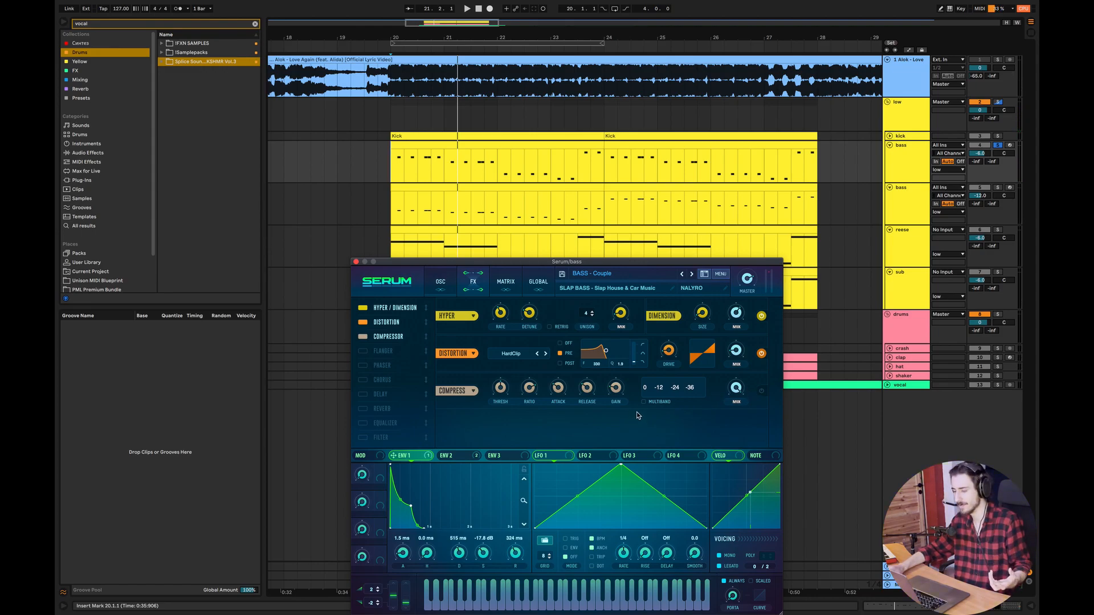
pyautogui.click(651, 399)
pyautogui.press('space')
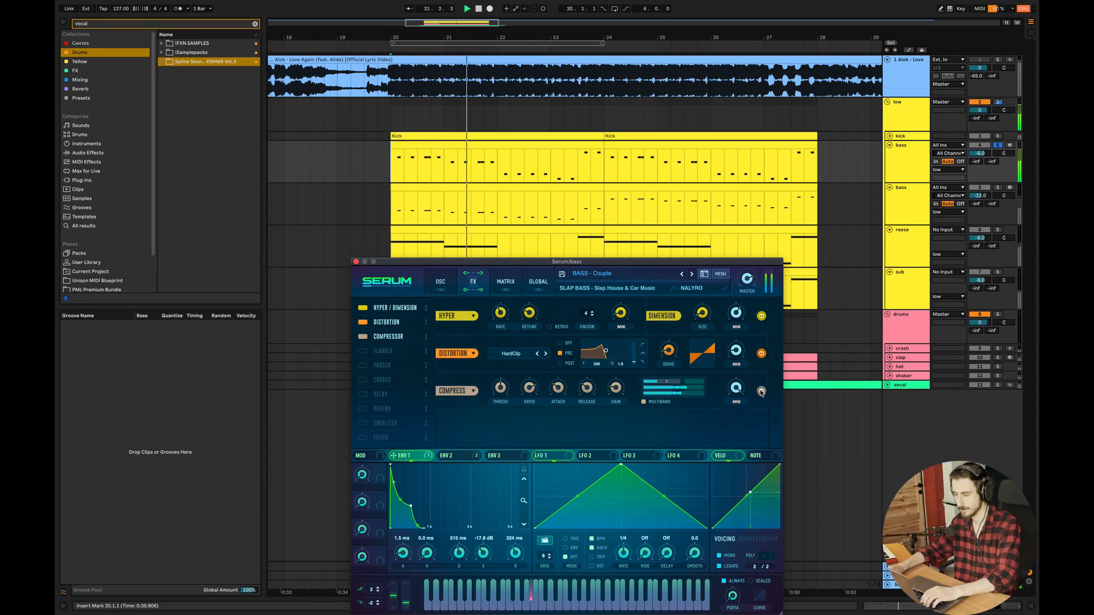
pyautogui.press('space')
# Play the first bass patch and examine its distortion drive and the order of its active effects.
pyautogui.moveTo(670, 348)
pyautogui.mouseDown()
pyautogui.moveTo(671, 335)
pyautogui.moveTo(681, 355)
pyautogui.mouseUp()
pyautogui.press('space')
pyautogui.press('space')
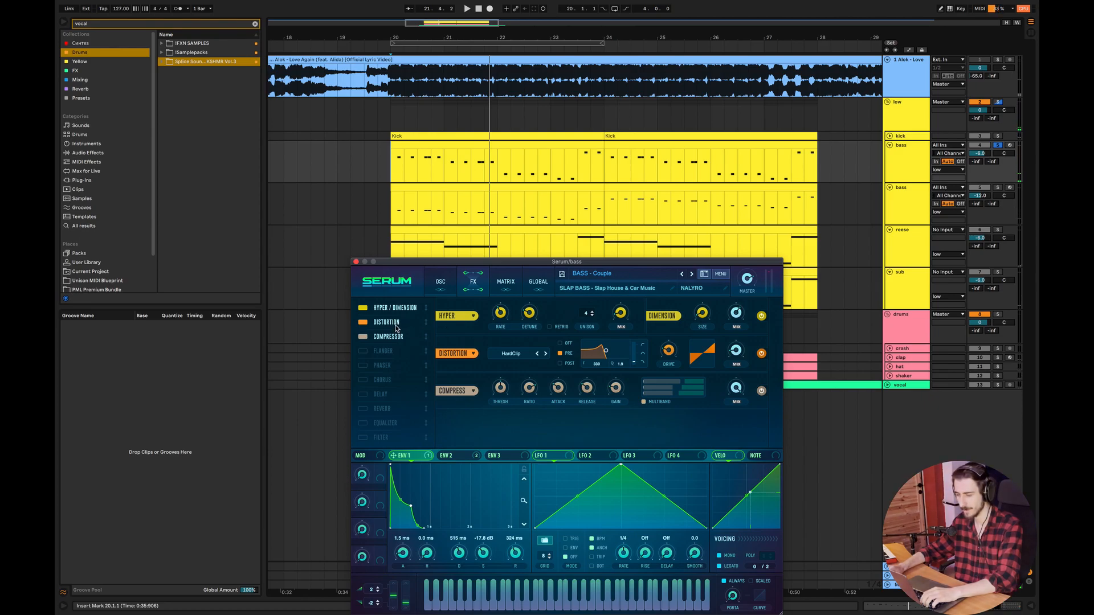
pyautogui.moveTo(399, 312); pyautogui.dragTo(410, 337)
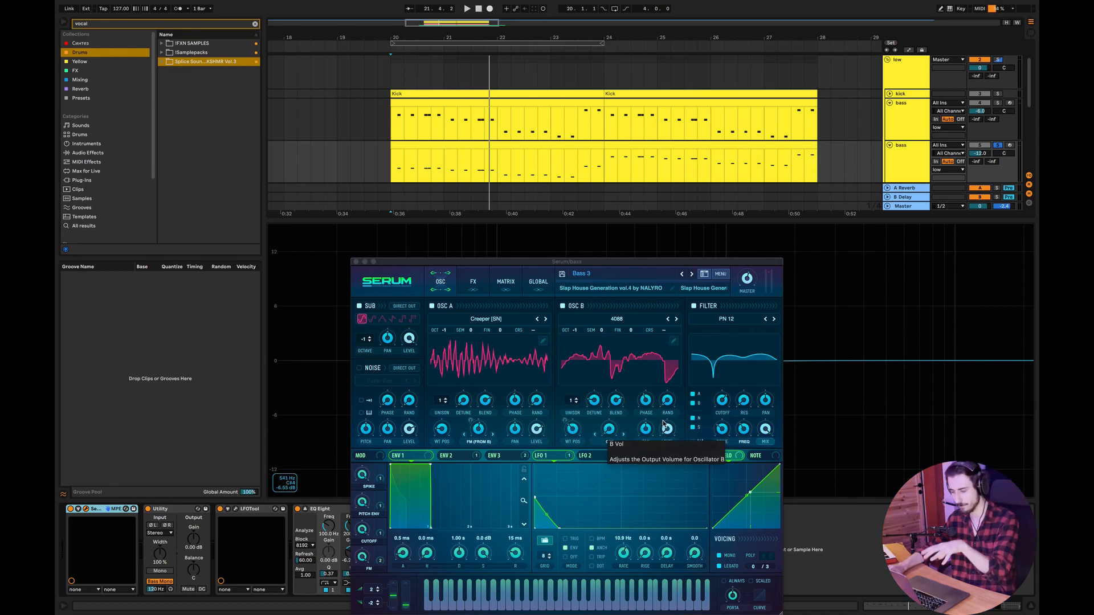
# Close the bass patch, solo the reese track, show its device chain and set the playback start at bar 20.
pyautogui.click(1034, 609)
pyautogui.click(356, 262)
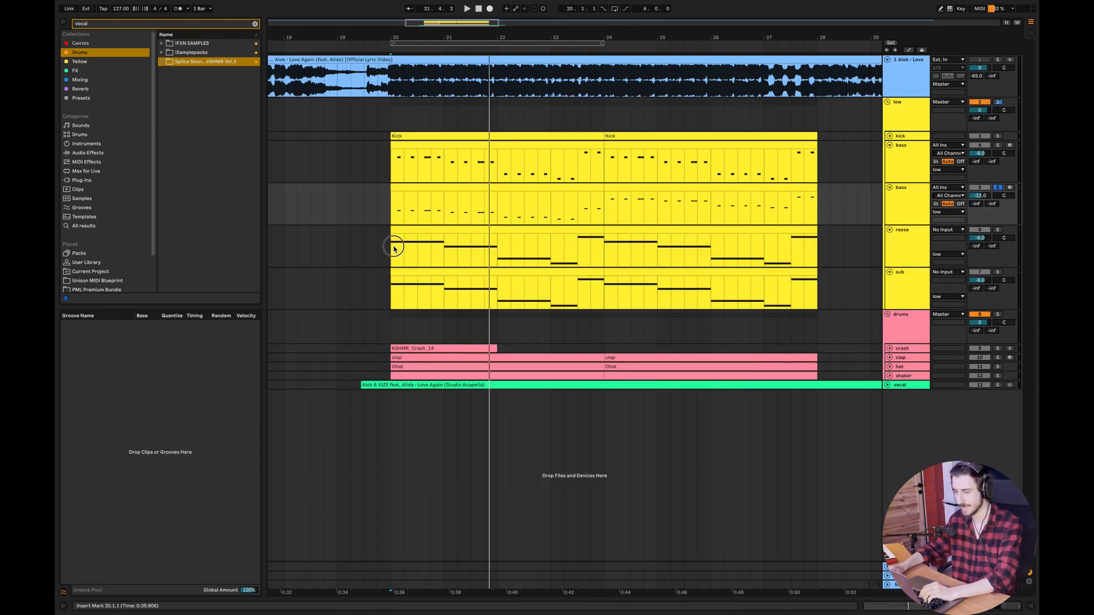
pyautogui.click(392, 246)
pyautogui.click(903, 255)
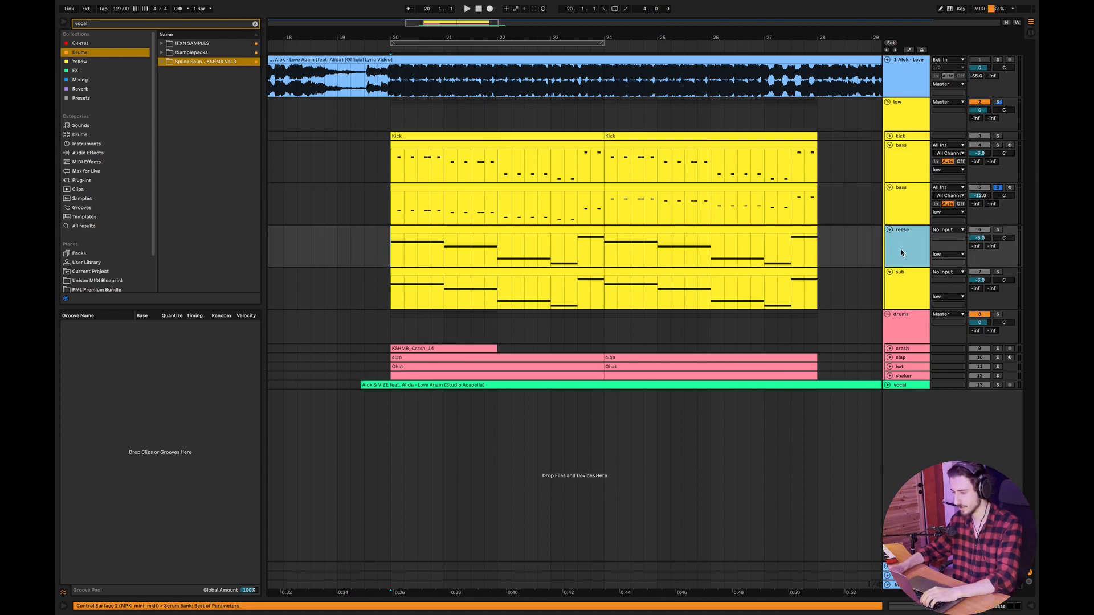
pyautogui.click(998, 231)
pyautogui.doubleClick(918, 247)
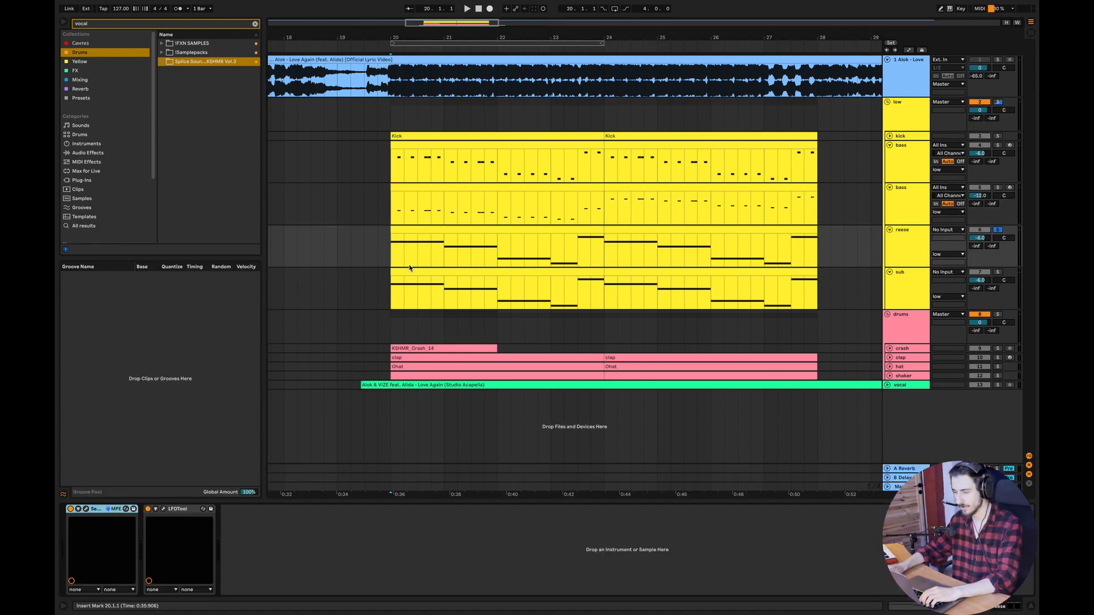
pyautogui.click(393, 257)
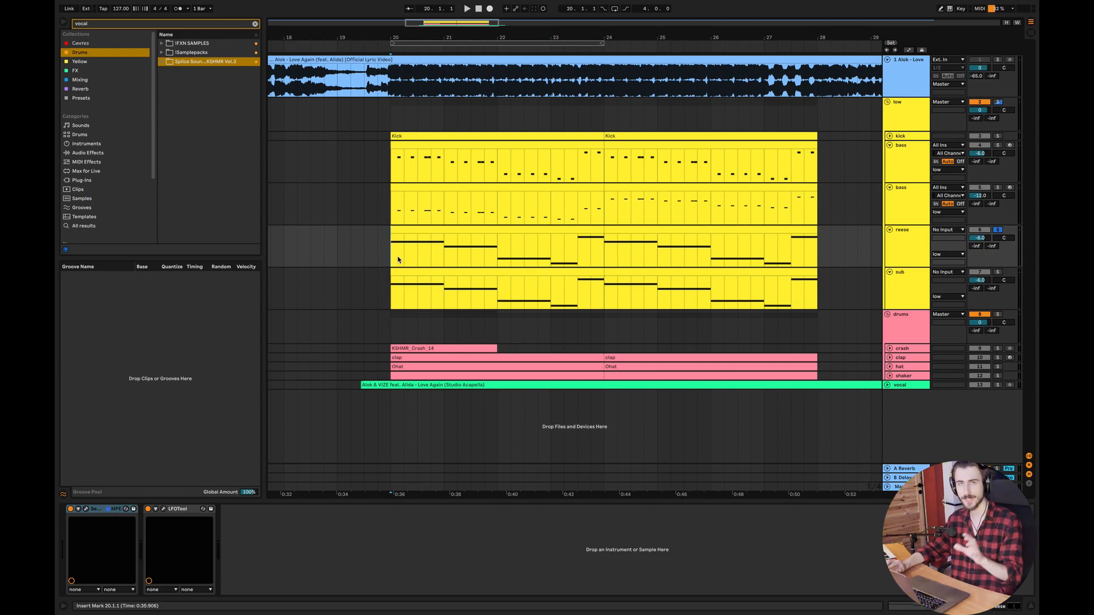
# Solo the kick together with both bass tracks and play them from bar 20.
pyautogui.click(998, 136)
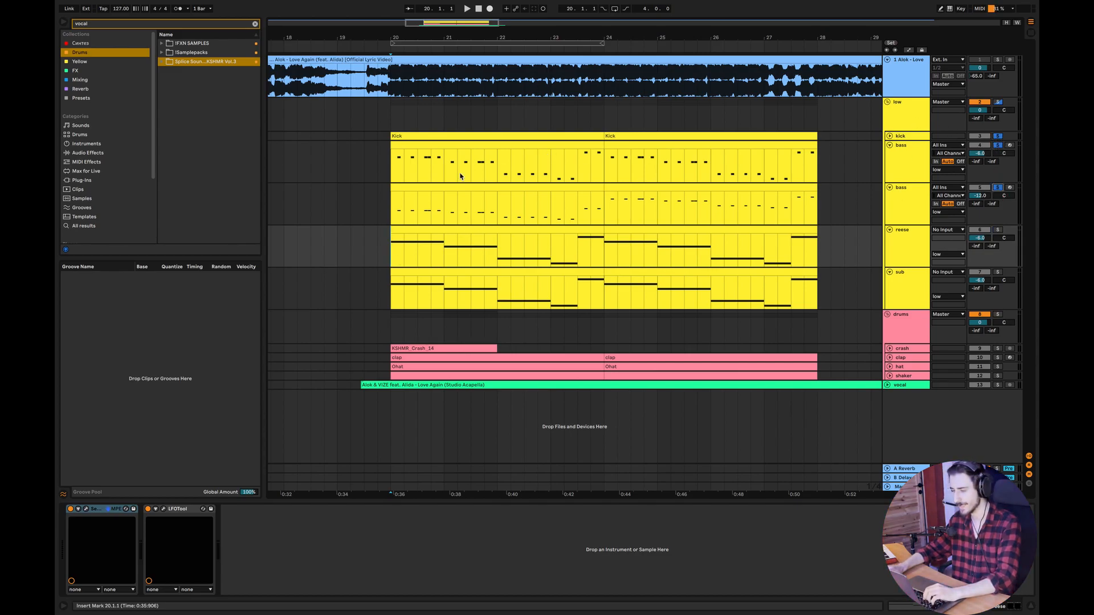
pyautogui.click(391, 171)
pyautogui.click(1030, 611)
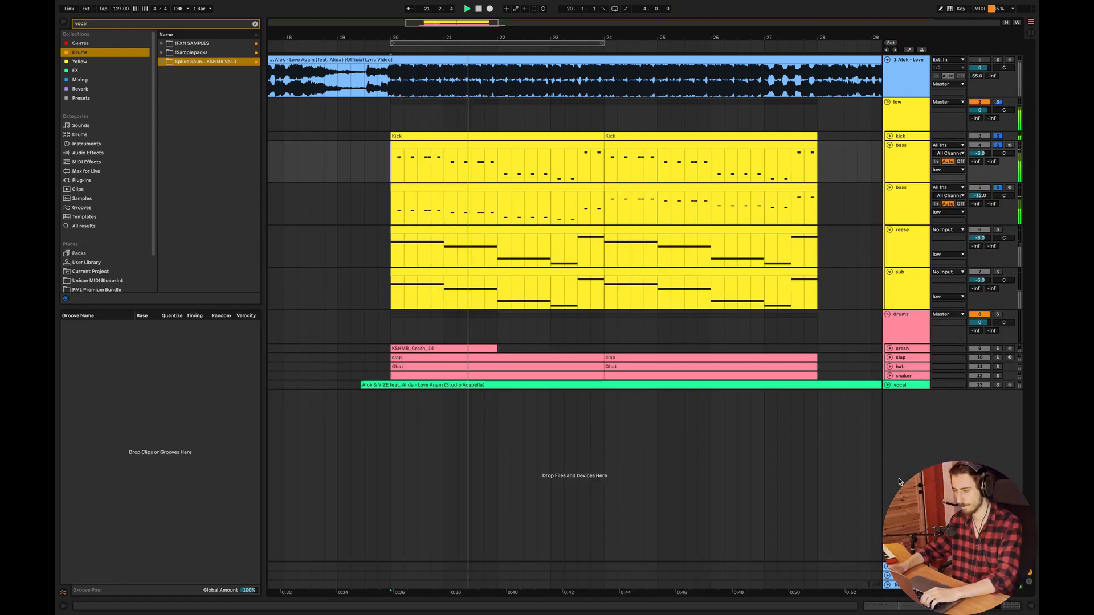
pyautogui.press('space')
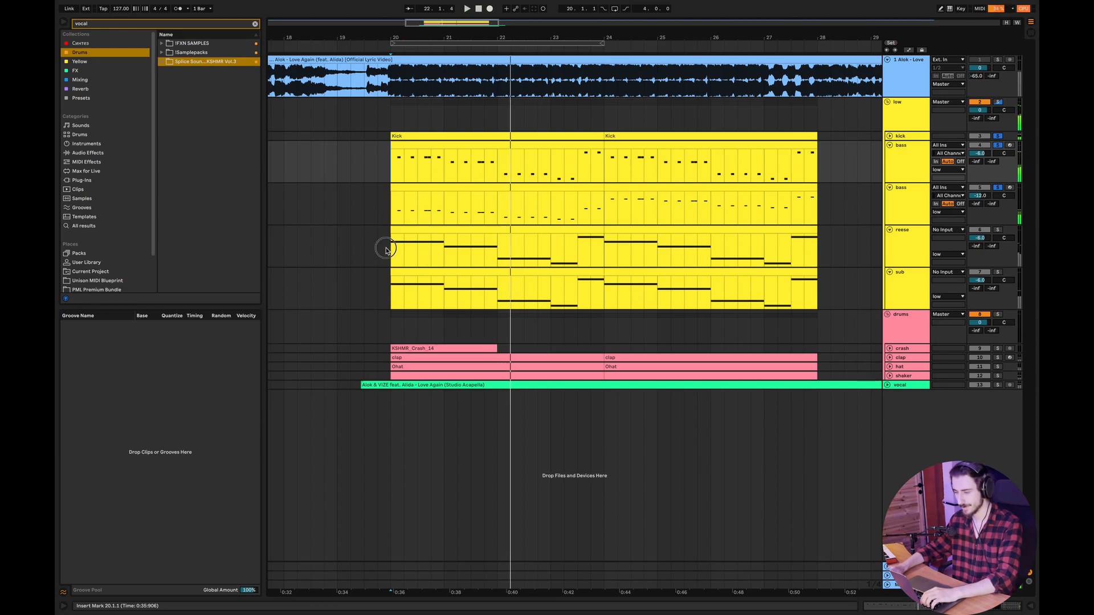
# Add the reese track to the soloed kick and basses and play the combination from bar 20.
pyautogui.click(386, 248)
pyautogui.click(997, 230)
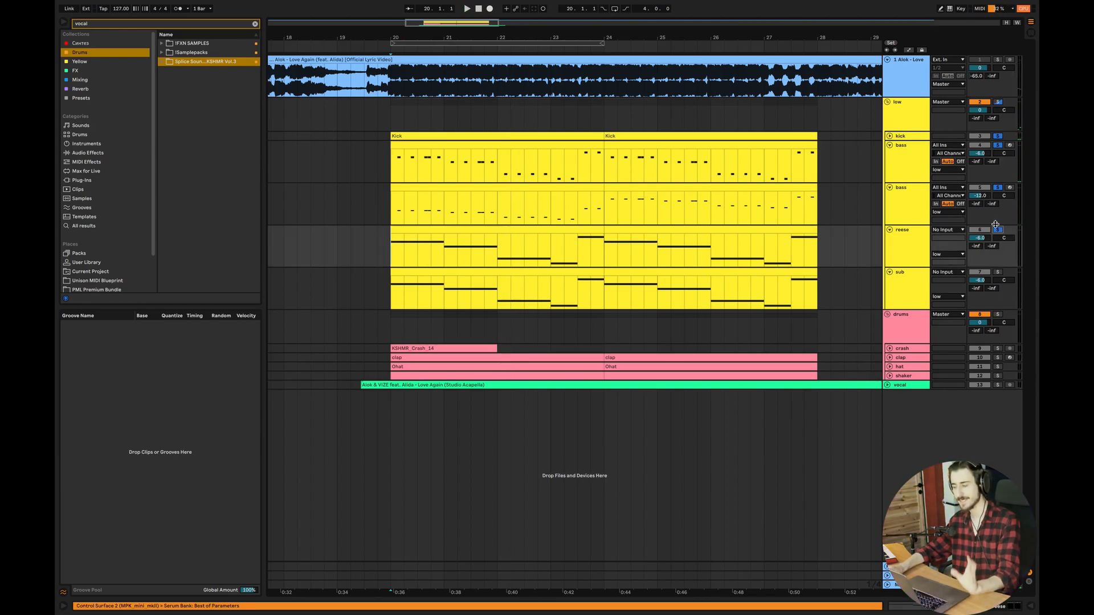
pyautogui.doubleClick(908, 241)
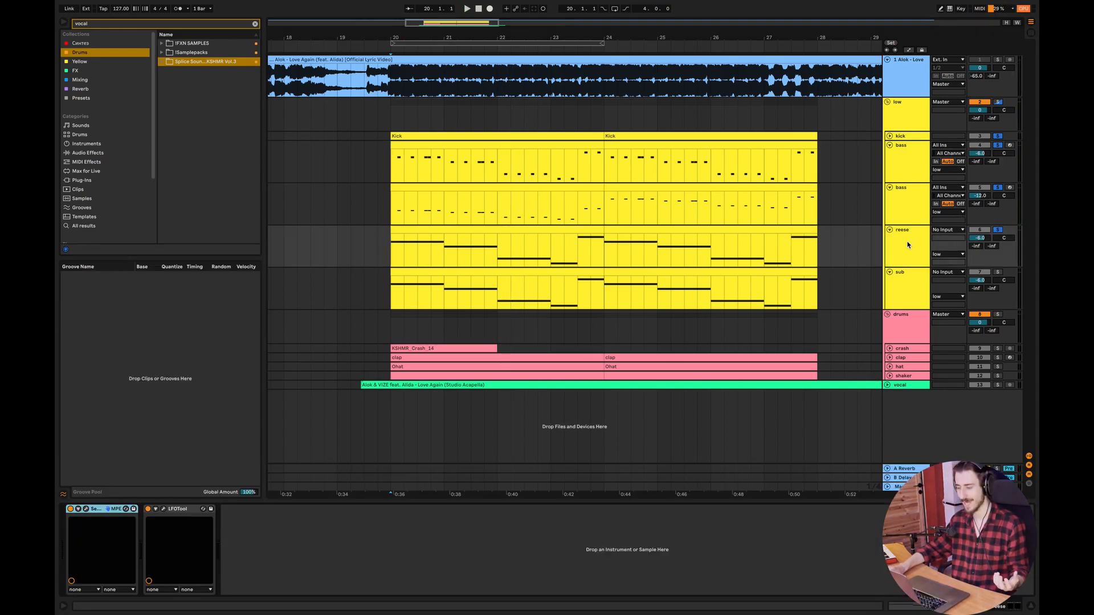
pyautogui.click(913, 246)
pyautogui.press('space')
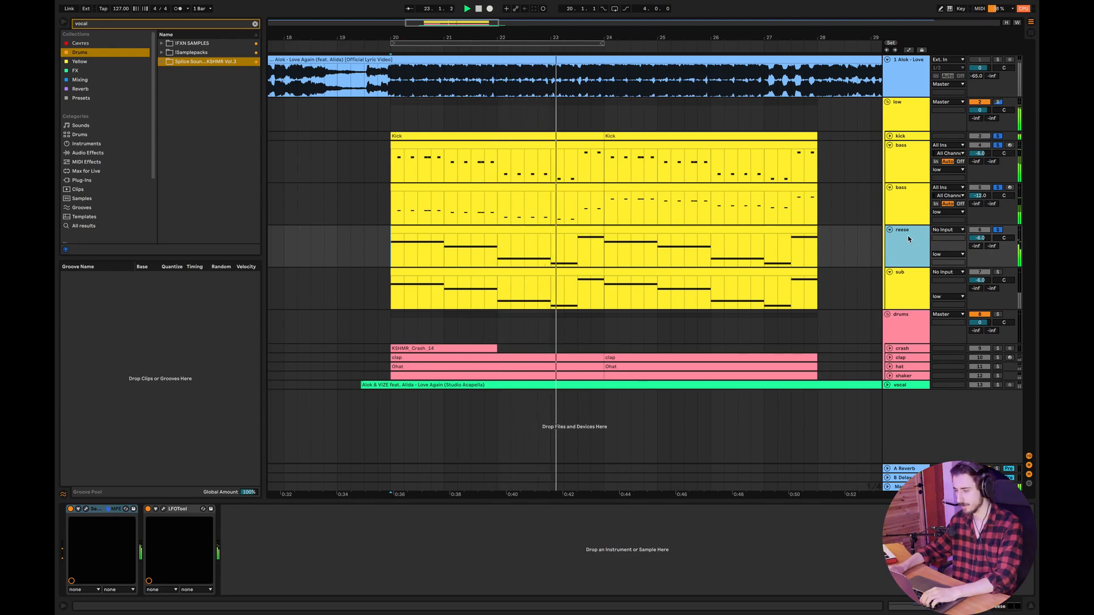
pyautogui.press('space')
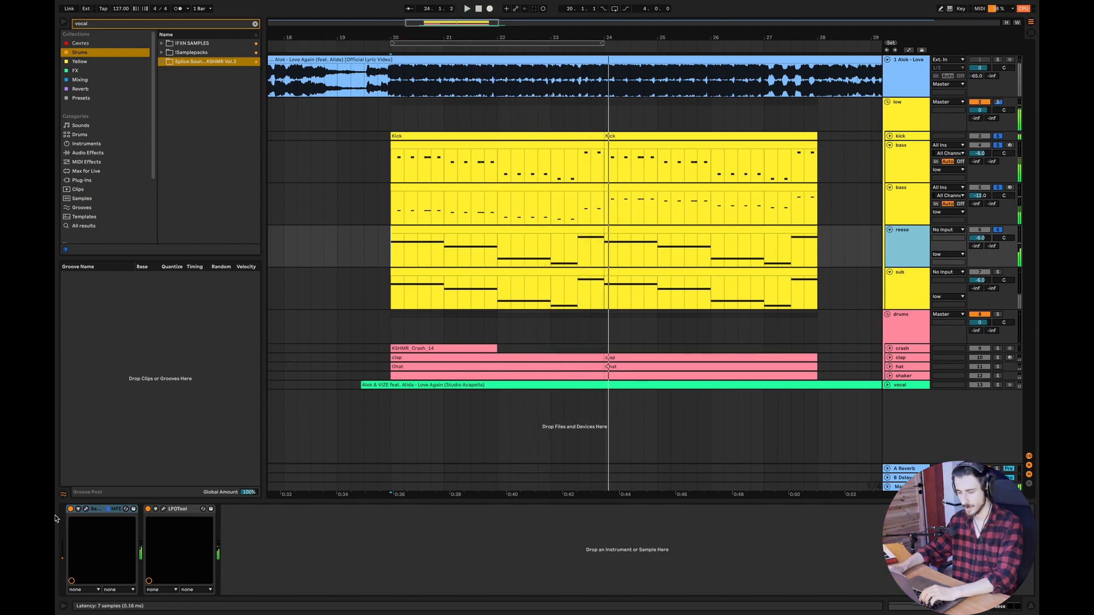
# Open the reese's Serum patch and examine the unison and detune settings of oscillators A and B.
pyautogui.click(87, 510)
pyautogui.moveTo(538, 259); pyautogui.dragTo(515, 164)
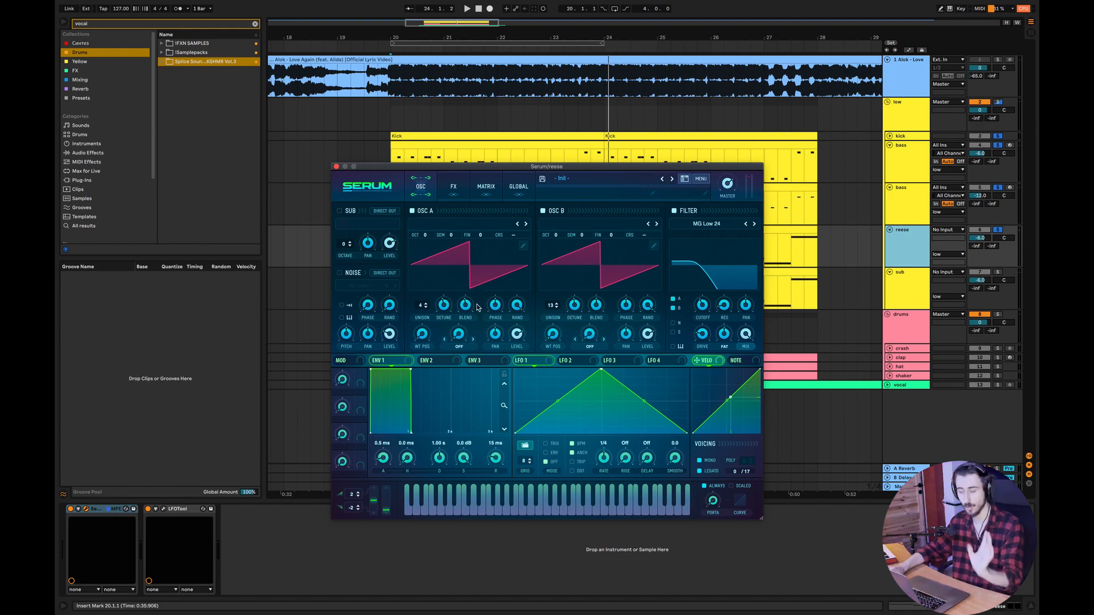
pyautogui.click(448, 313)
pyautogui.moveTo(448, 308); pyautogui.dragTo(448, 311)
pyautogui.click(422, 305)
pyautogui.click(444, 308)
pyautogui.click(550, 305)
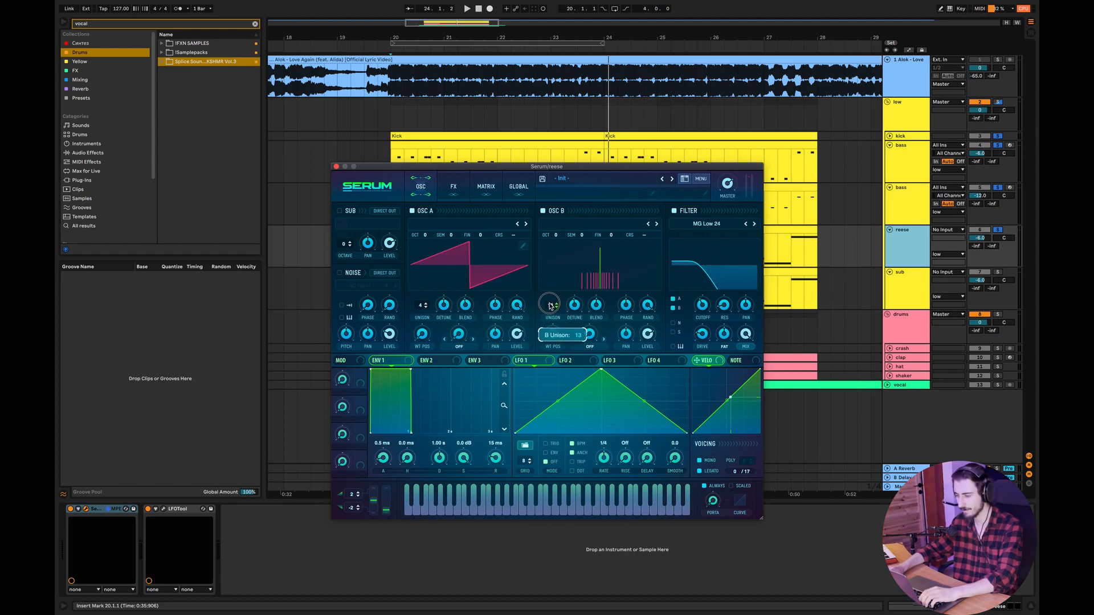
pyautogui.moveTo(575, 308); pyautogui.dragTo(579, 309)
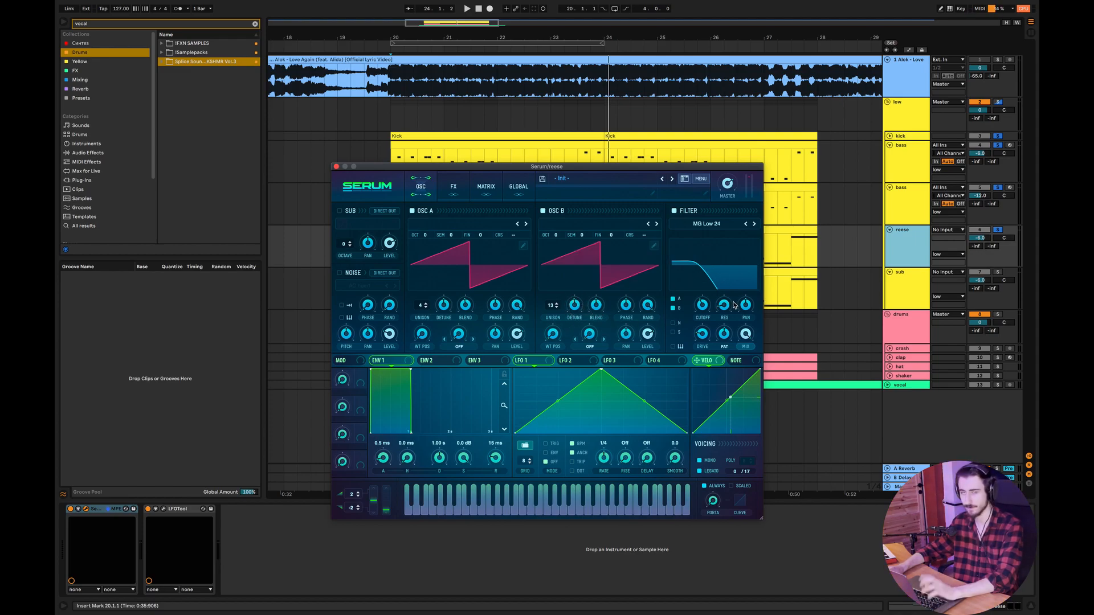
# Examine the reese patch's effects and compare its sound with Hyper/Dimension and Chorus bypassed and enabled.
pyautogui.click(463, 196)
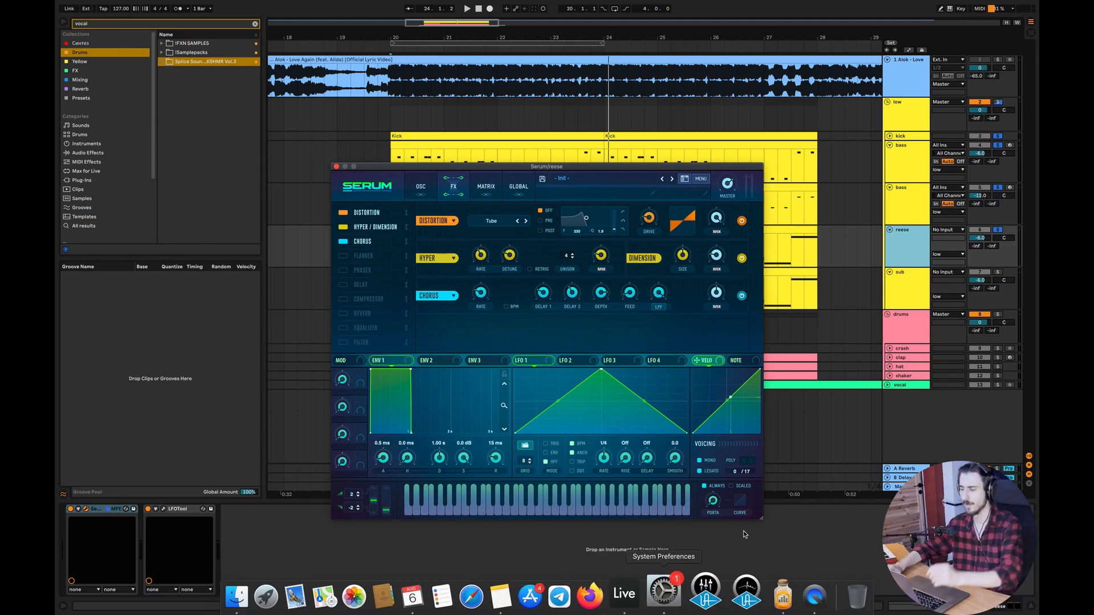
pyautogui.moveTo(543, 167); pyautogui.dragTo(541, 283)
pyautogui.press('space')
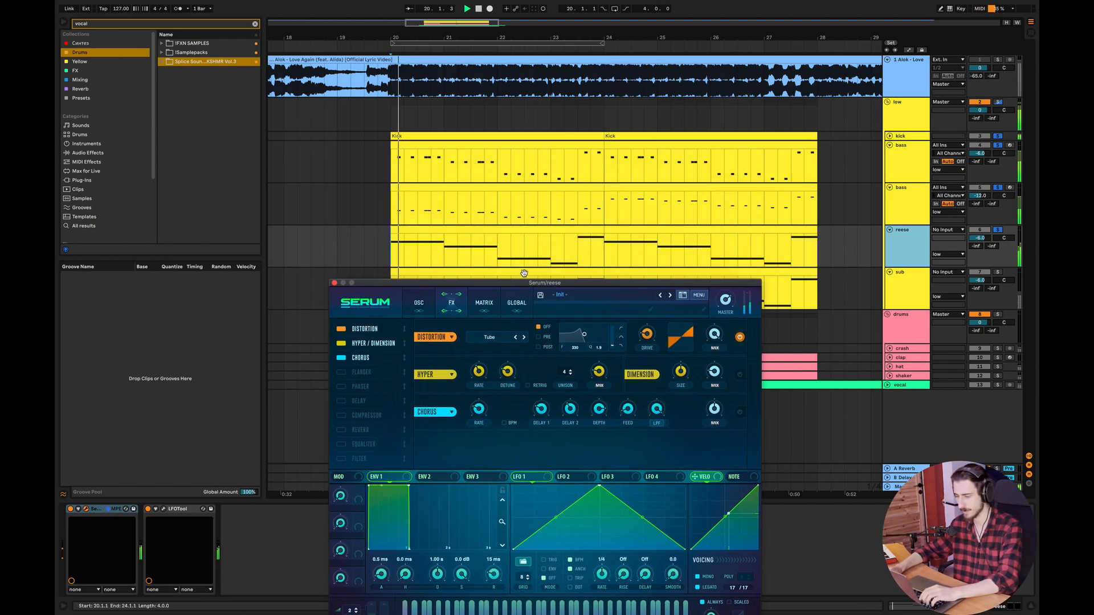
pyautogui.click(998, 230)
pyautogui.click(740, 374)
pyautogui.click(739, 412)
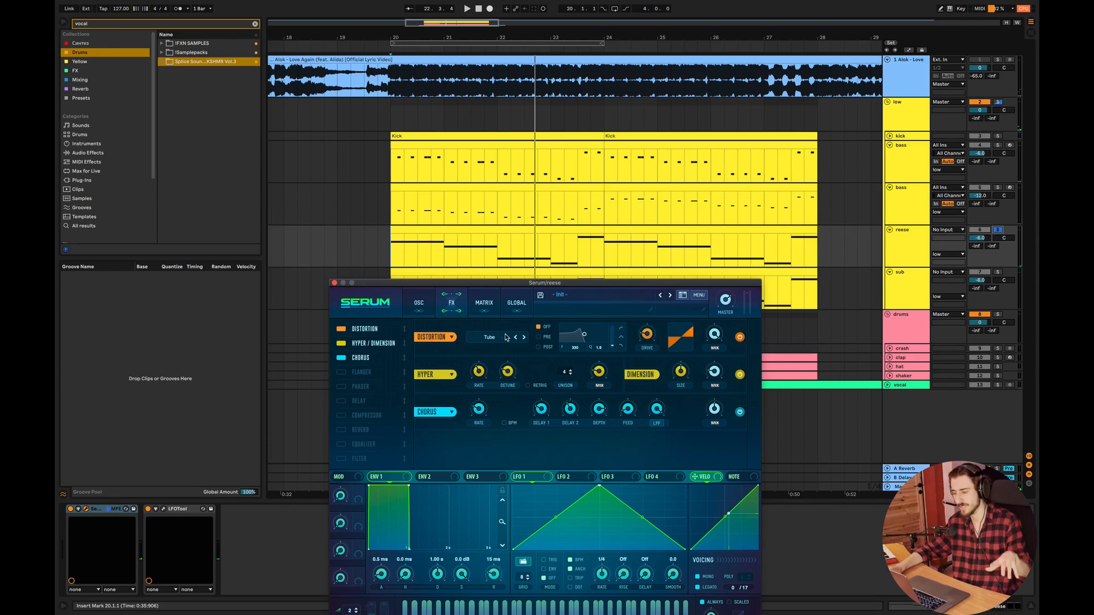
# Close the reese patch, solo the sub track and open its Serum patch.
pyautogui.click(422, 301)
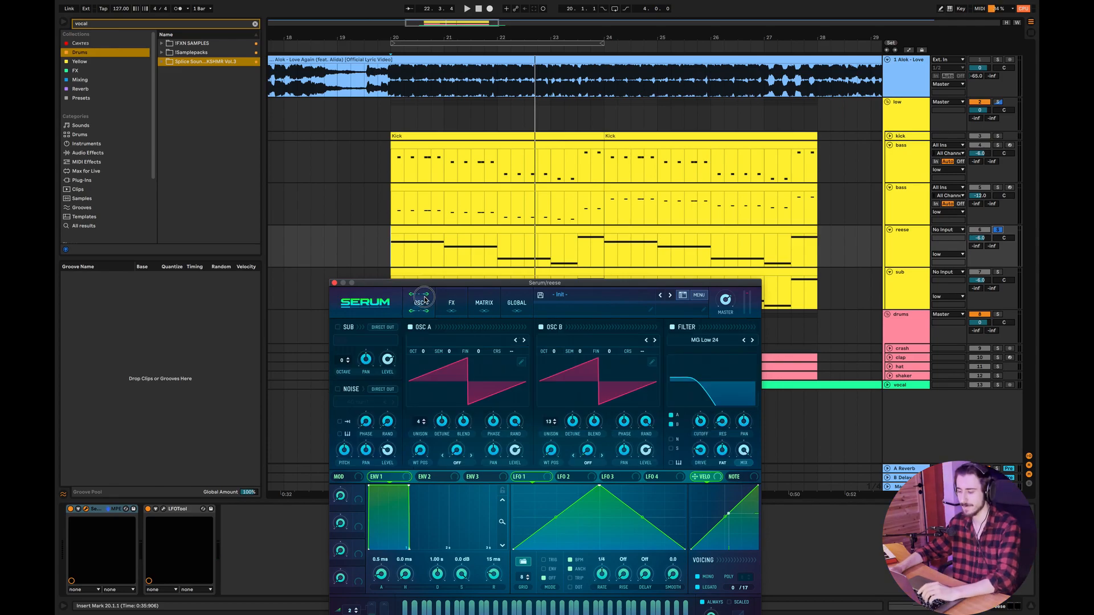
pyautogui.click(335, 284)
pyautogui.press('space')
pyautogui.click(920, 290)
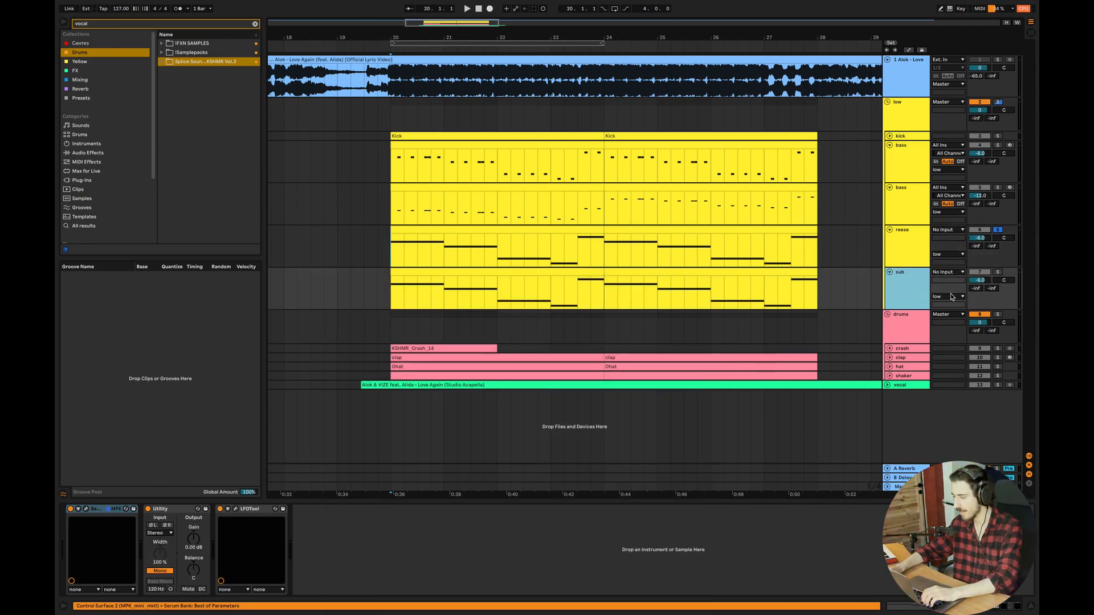
pyautogui.click(999, 273)
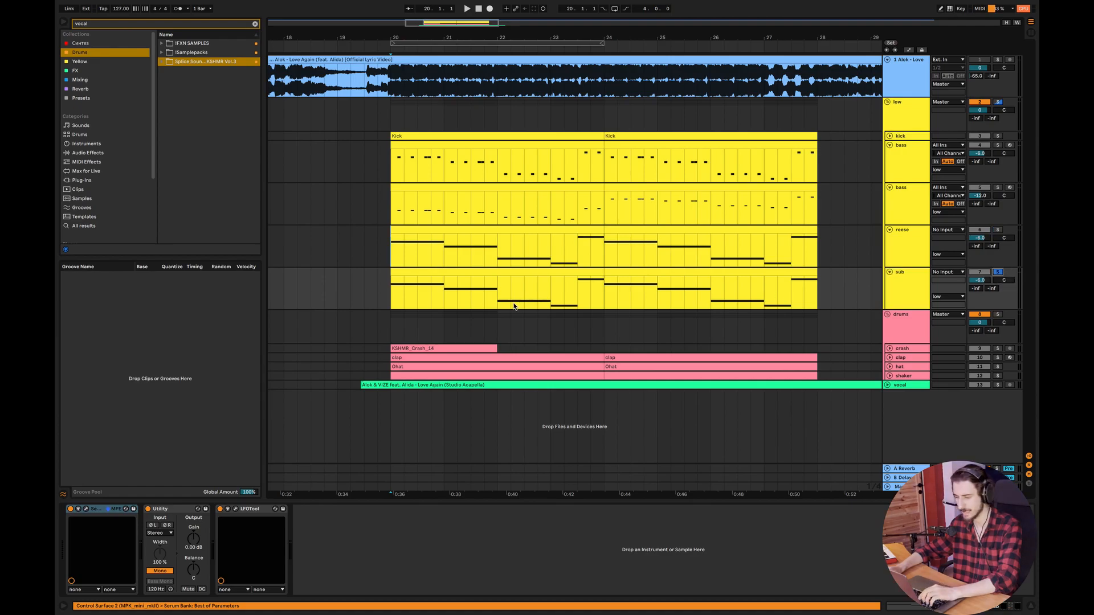
pyautogui.click(437, 269)
pyautogui.click(86, 509)
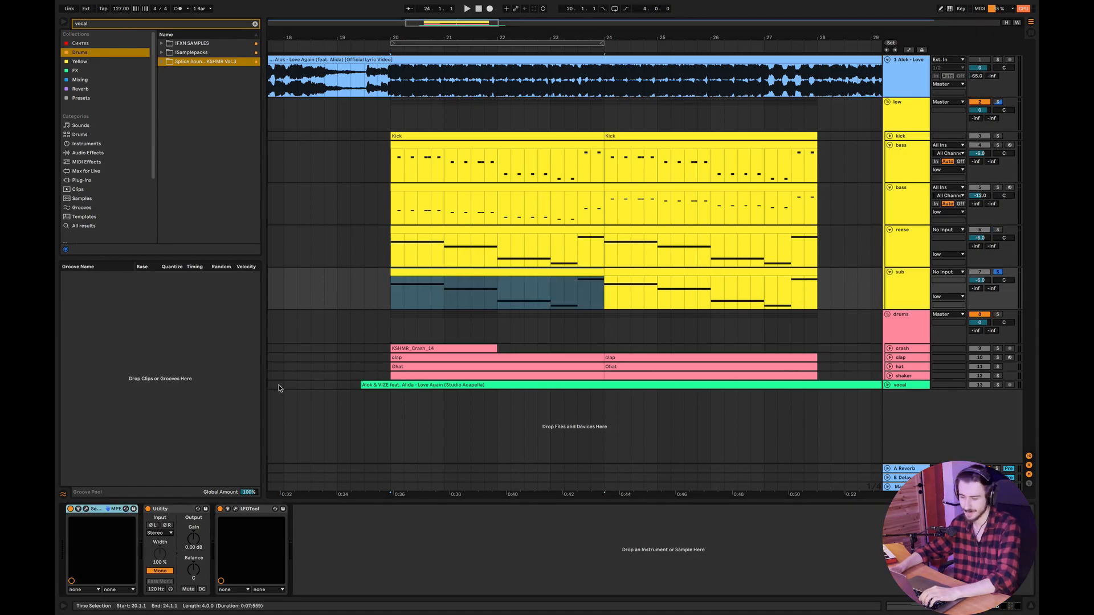
pyautogui.click(86, 510)
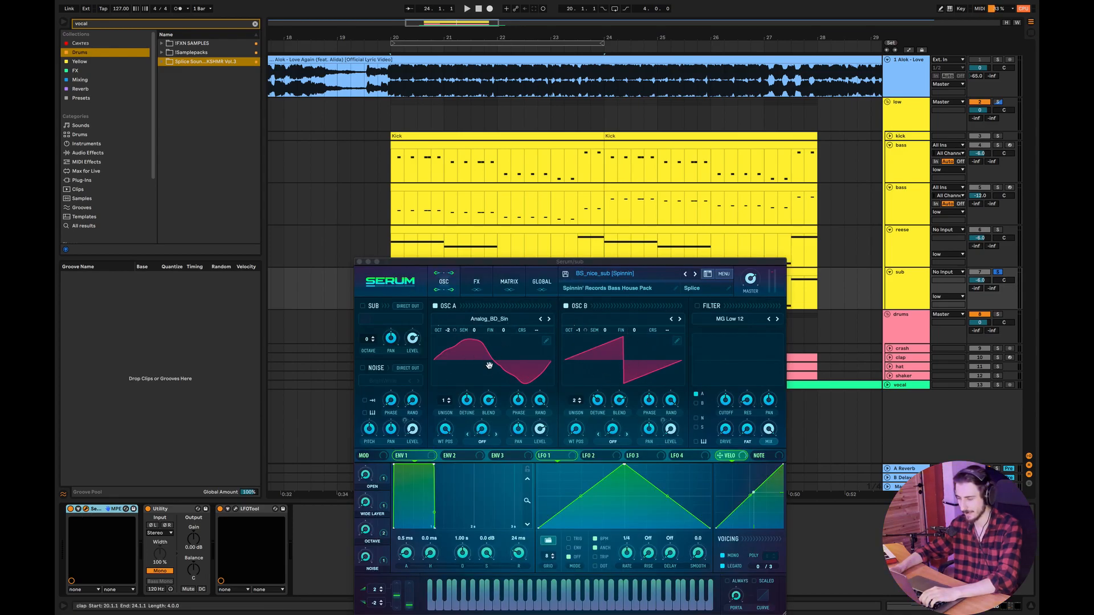
# Check the Analog wavetables for the sub's oscillator A, and play the sub alone and together with the reese.
pyautogui.click(482, 323)
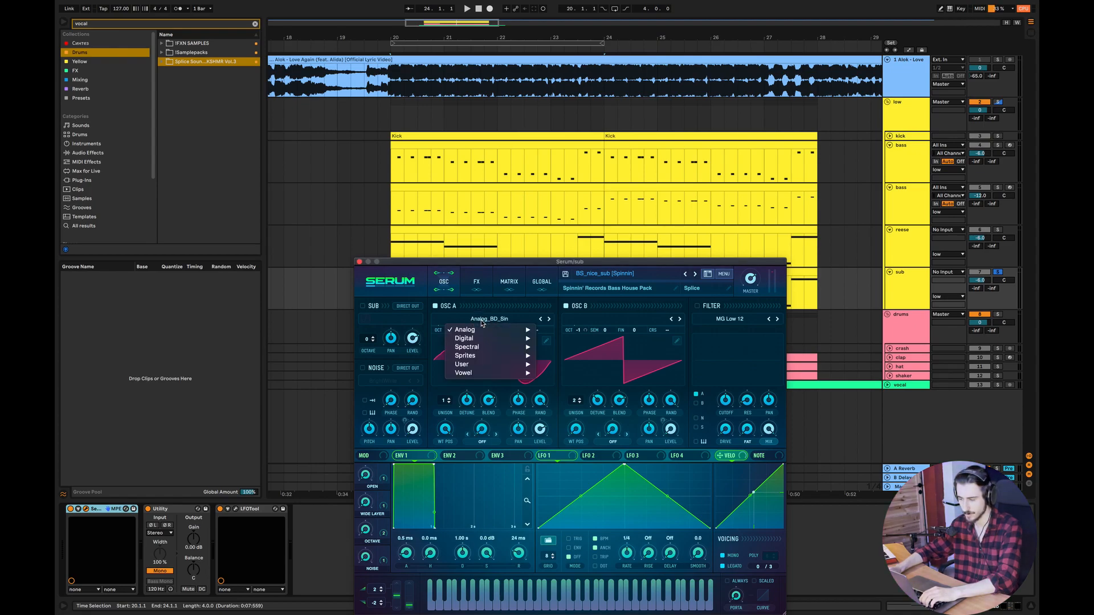
pyautogui.moveTo(491, 331)
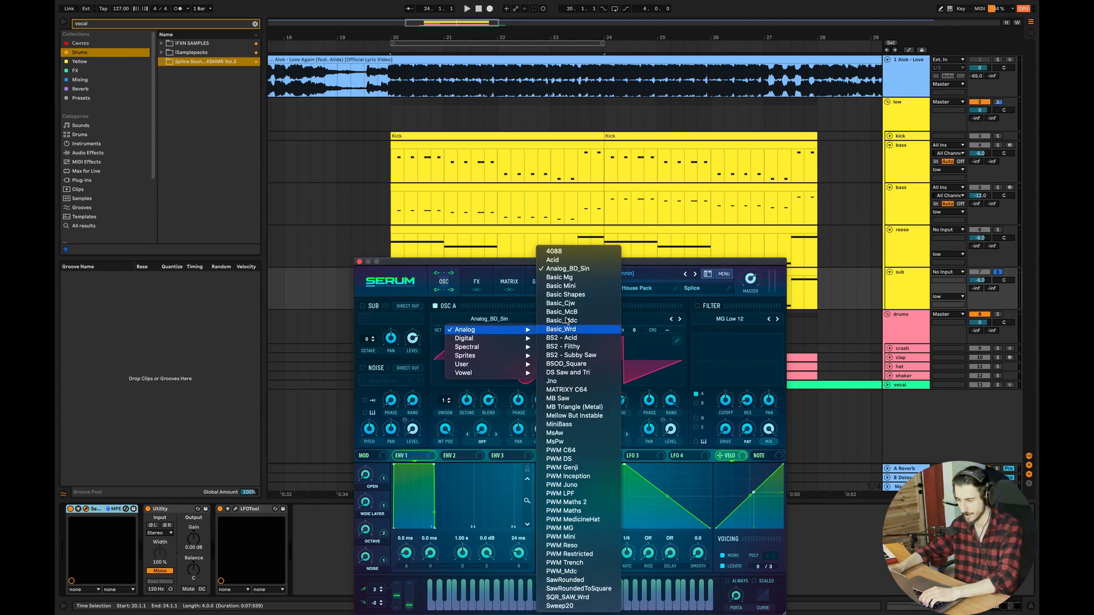
pyautogui.click(486, 262)
pyautogui.press('space')
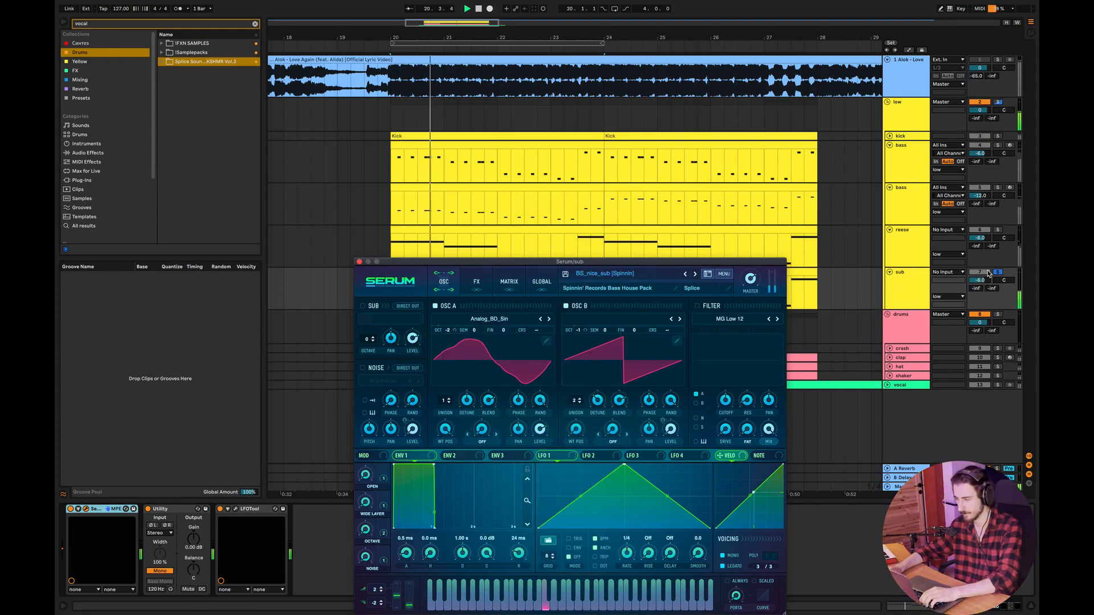
pyautogui.keyDown('super'); pyautogui.click(998, 230); pyautogui.keyUp('super')
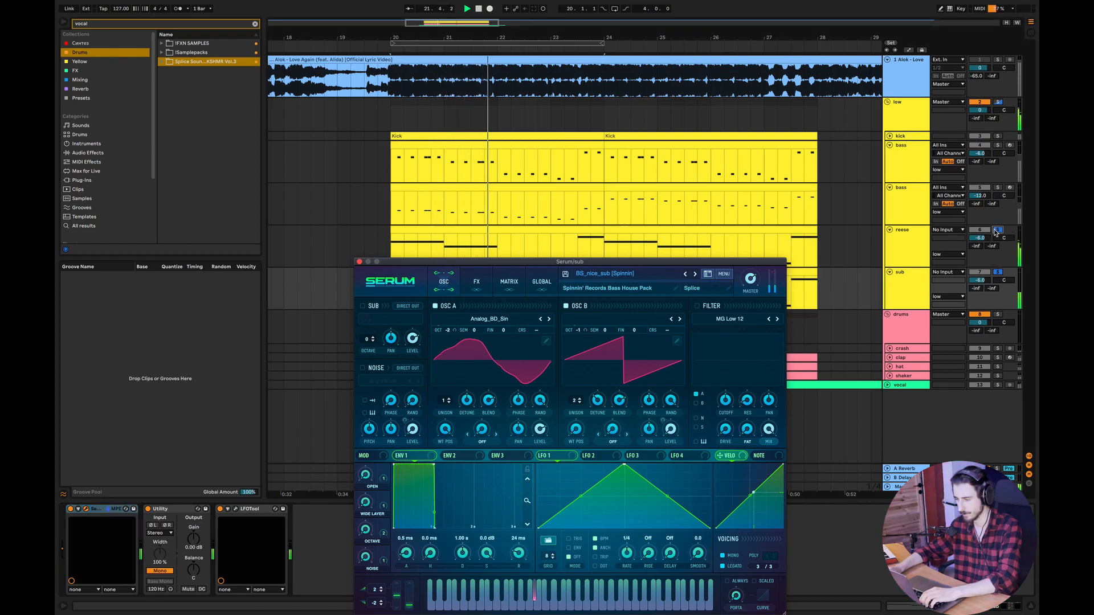
pyautogui.moveTo(482, 263); pyautogui.dragTo(574, 400)
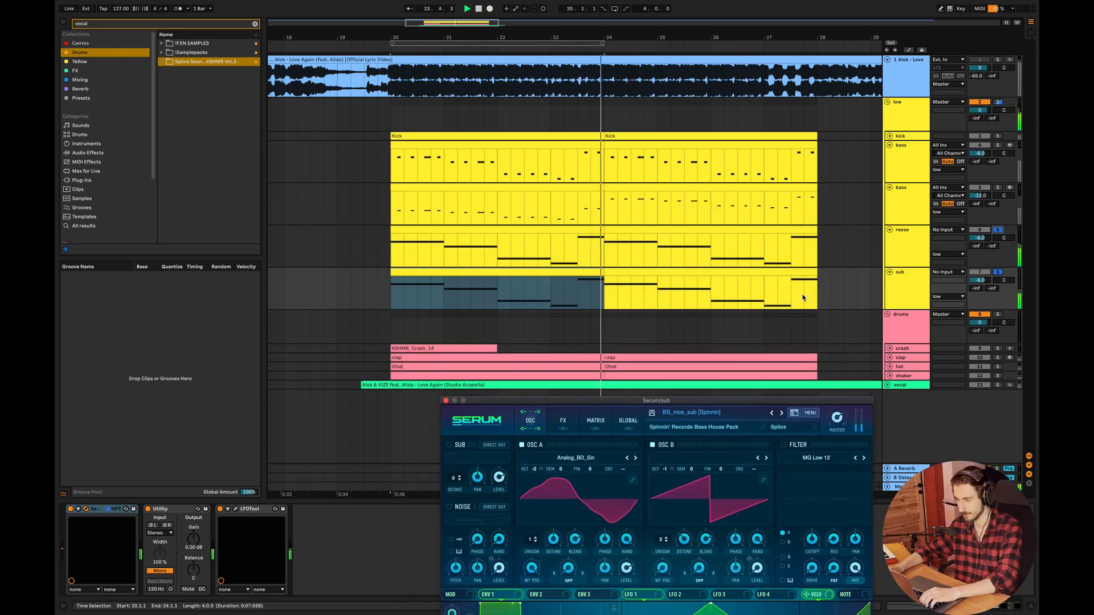
# Add EQ Eight from the Mixing collection to the reese track and set band 1's Q to 0.47.
pyautogui.click(894, 263)
pyautogui.click(78, 80)
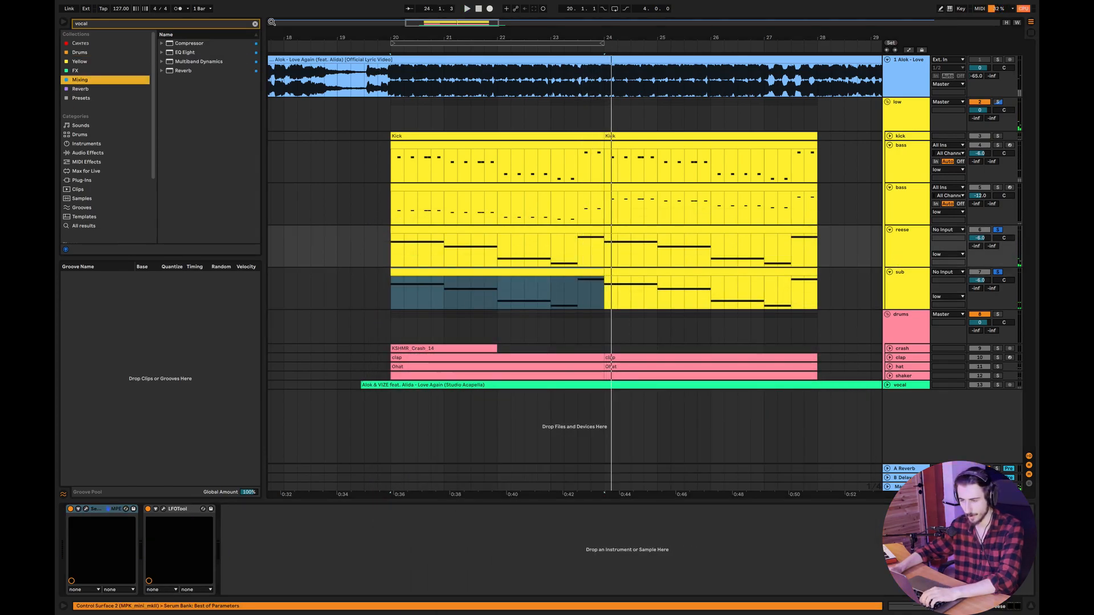
pyautogui.click(254, 23)
pyautogui.moveTo(257, 160); pyautogui.dragTo(257, 37)
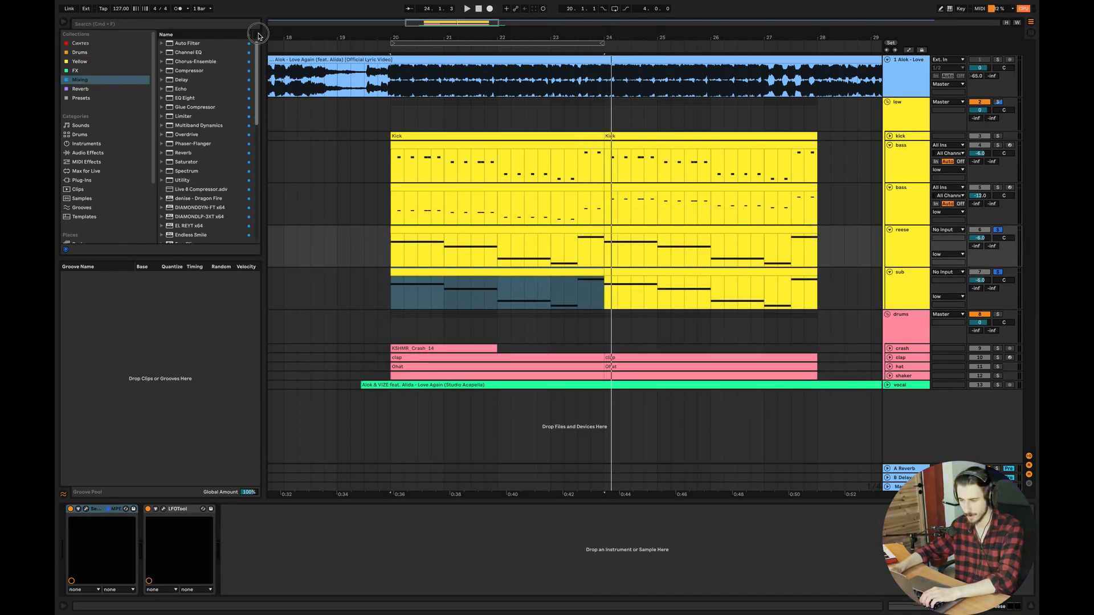
pyautogui.doubleClick(188, 98)
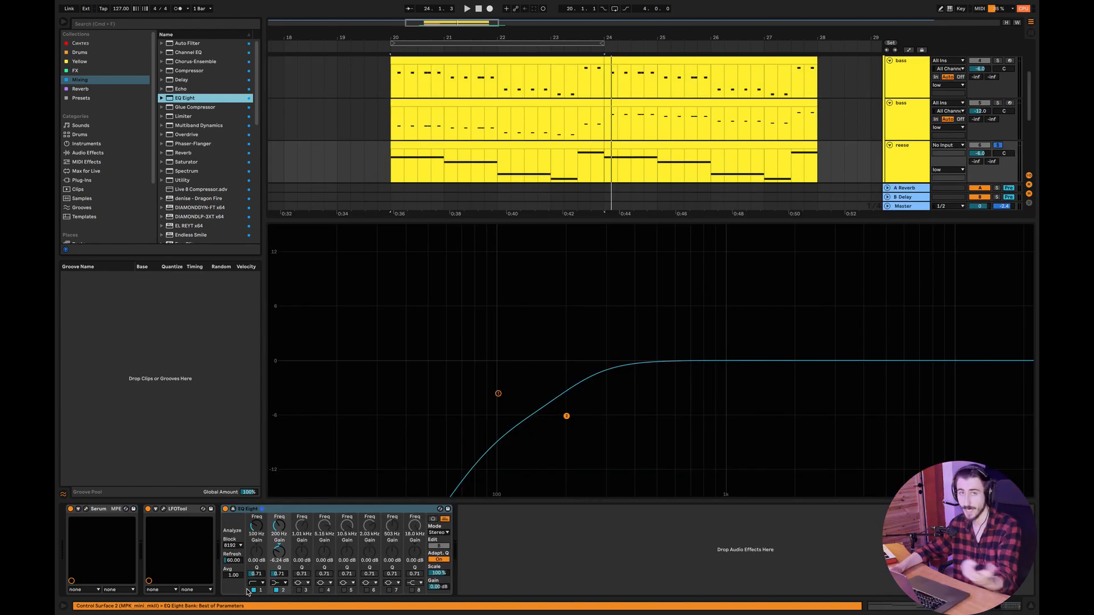
pyautogui.moveTo(257, 575); pyautogui.dragTo(257, 593)
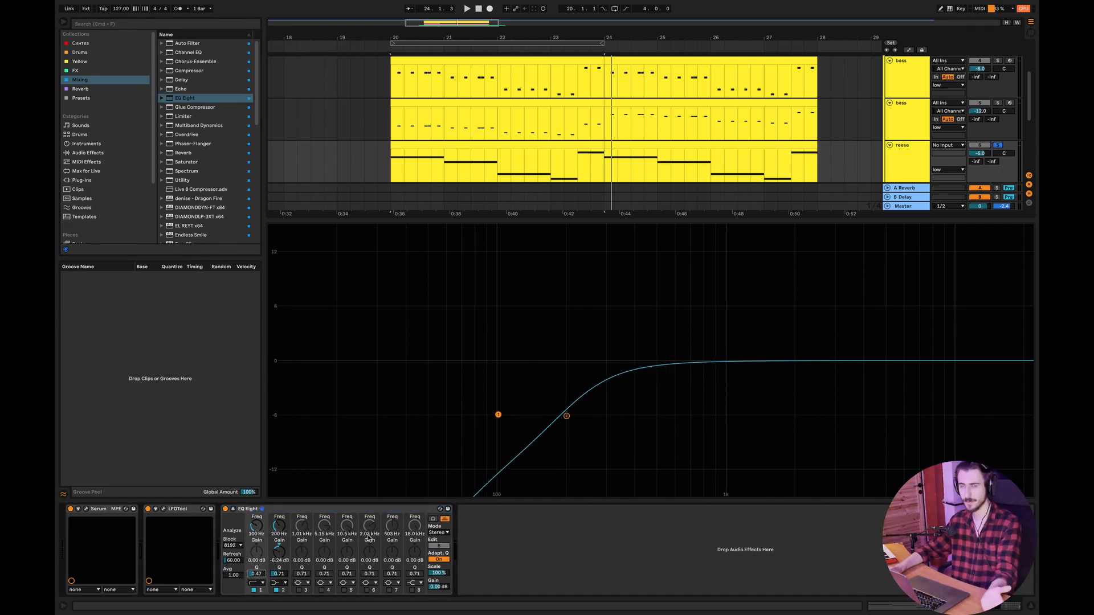
# Play the whole low group from bar 20 and fold the group.
pyautogui.click(1031, 608)
pyautogui.click(394, 249)
pyautogui.press('space')
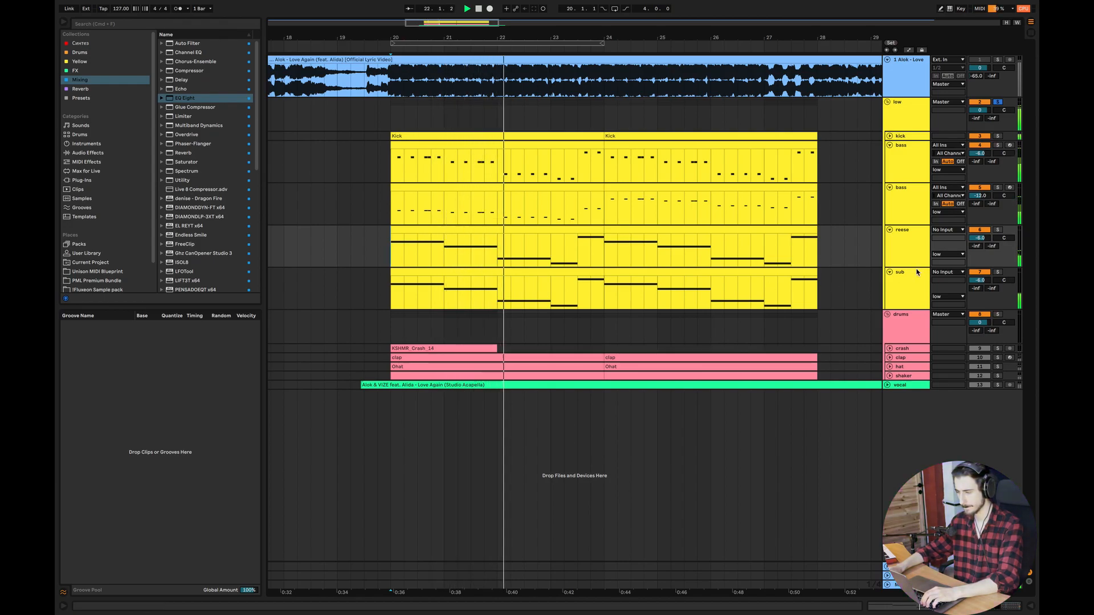
pyautogui.click(887, 103)
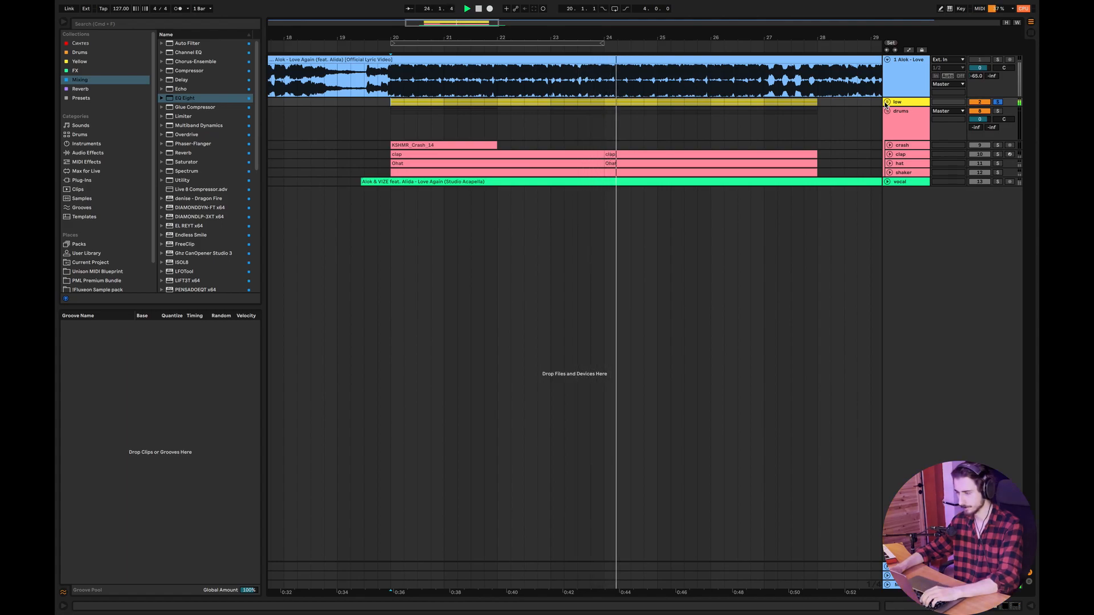
# Stop playback, unfold the crash track and set the playback start shortly before the crash sample.
pyautogui.click(378, 147)
pyautogui.press('space')
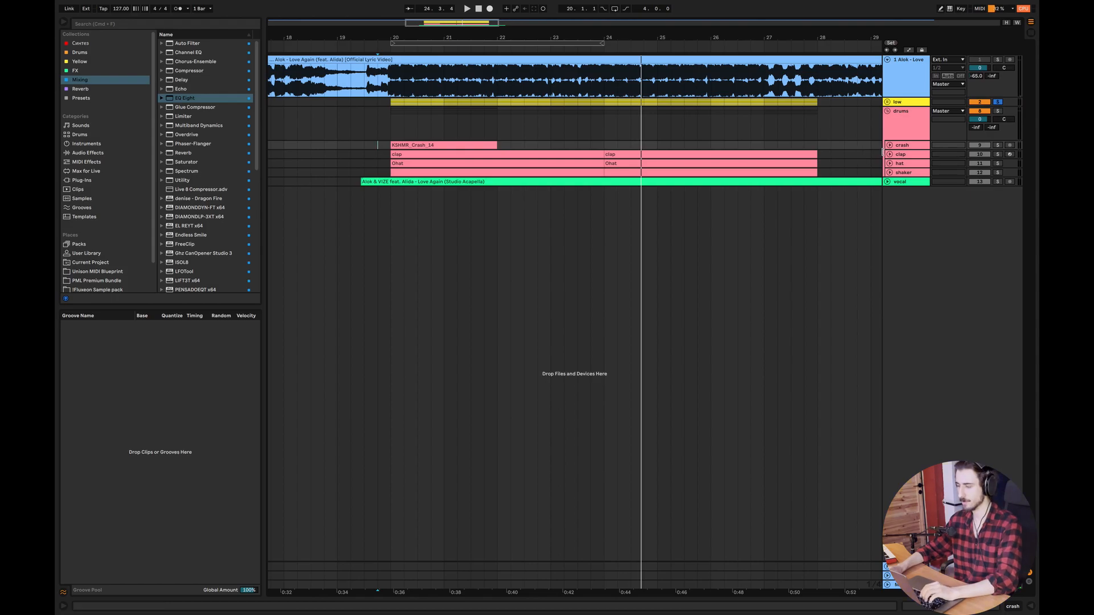
pyautogui.click(890, 146)
pyautogui.click(383, 169)
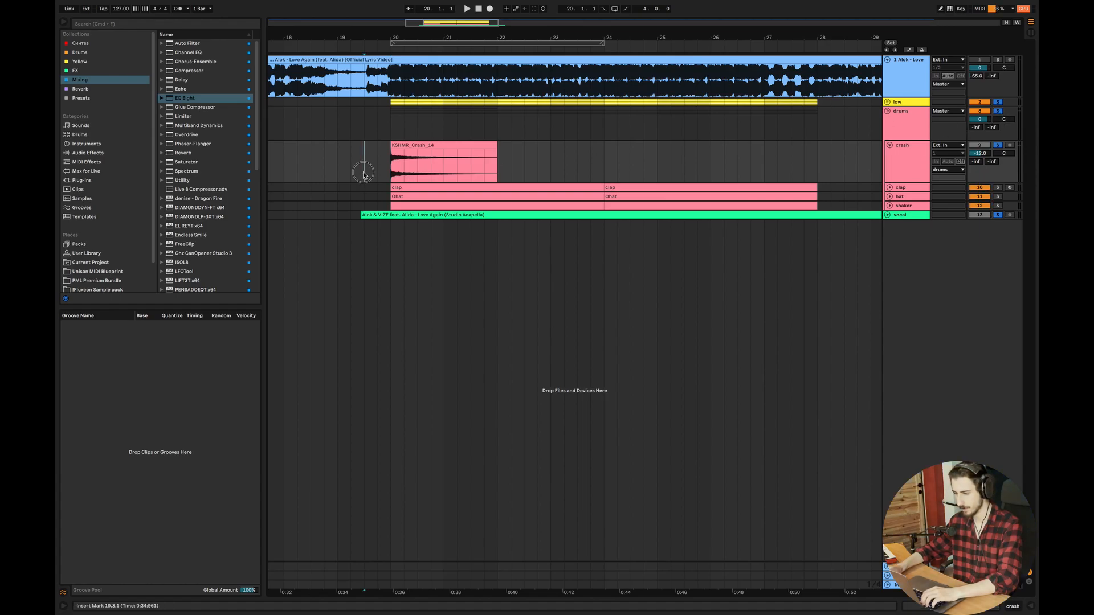
# Play the drop from shortly before the crash sample, fold the drums group and unfold the low group.
pyautogui.press('space')
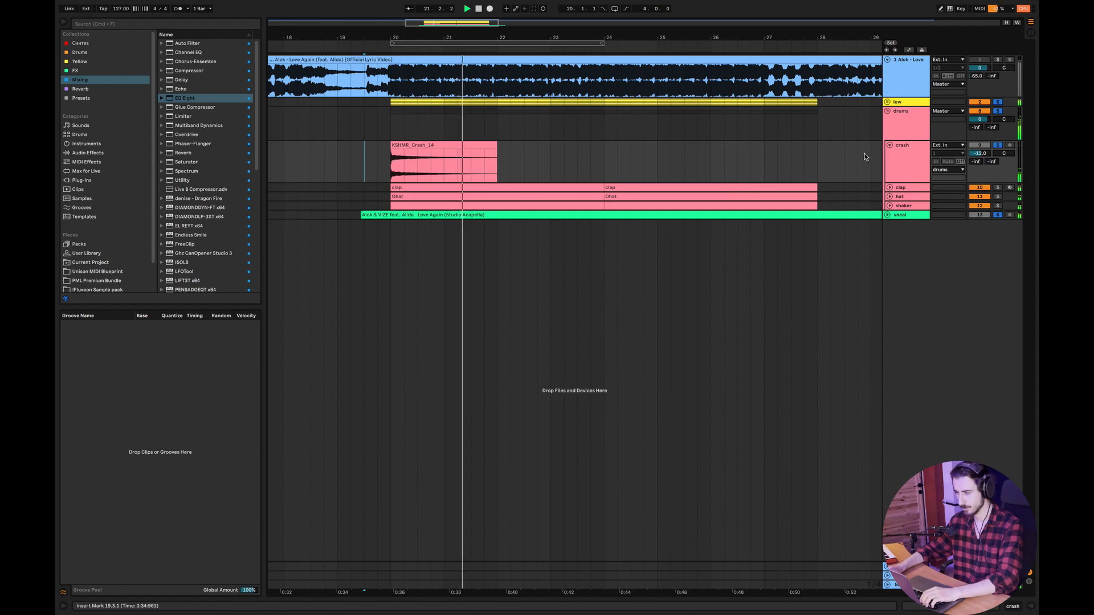
pyautogui.click(887, 111)
pyautogui.click(887, 102)
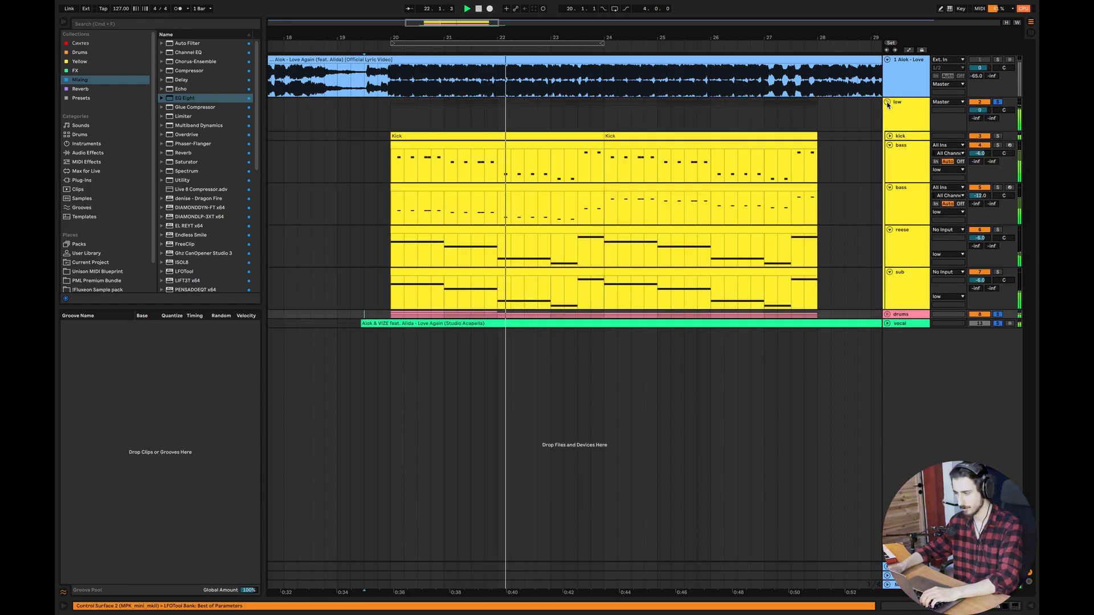
# Examine the low-frequency filtering in the reese track's EQ Eight during playback, and close the device view.
pyautogui.click(902, 237)
pyautogui.click(917, 263)
pyautogui.doubleClick(917, 263)
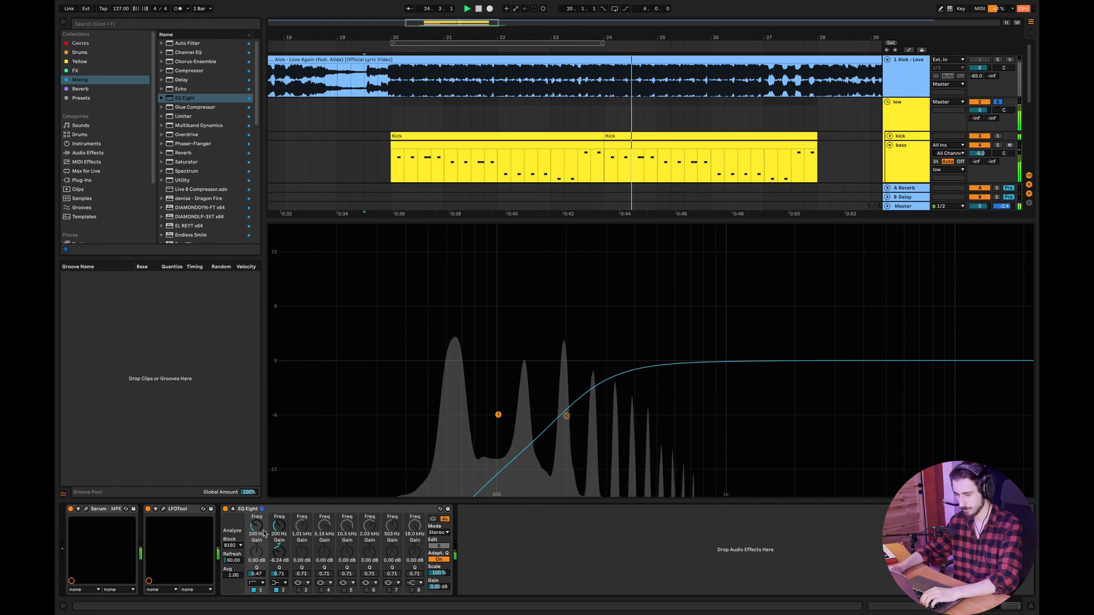
pyautogui.moveTo(458, 415); pyautogui.dragTo(428, 415)
pyautogui.click(1031, 607)
# Solo the drums and vocal together with the low group, and stop playback.
pyautogui.keyDown('super'); pyautogui.click(998, 314); pyautogui.keyUp('super')
pyautogui.keyDown('super'); pyautogui.click(998, 323); pyautogui.keyUp('super')
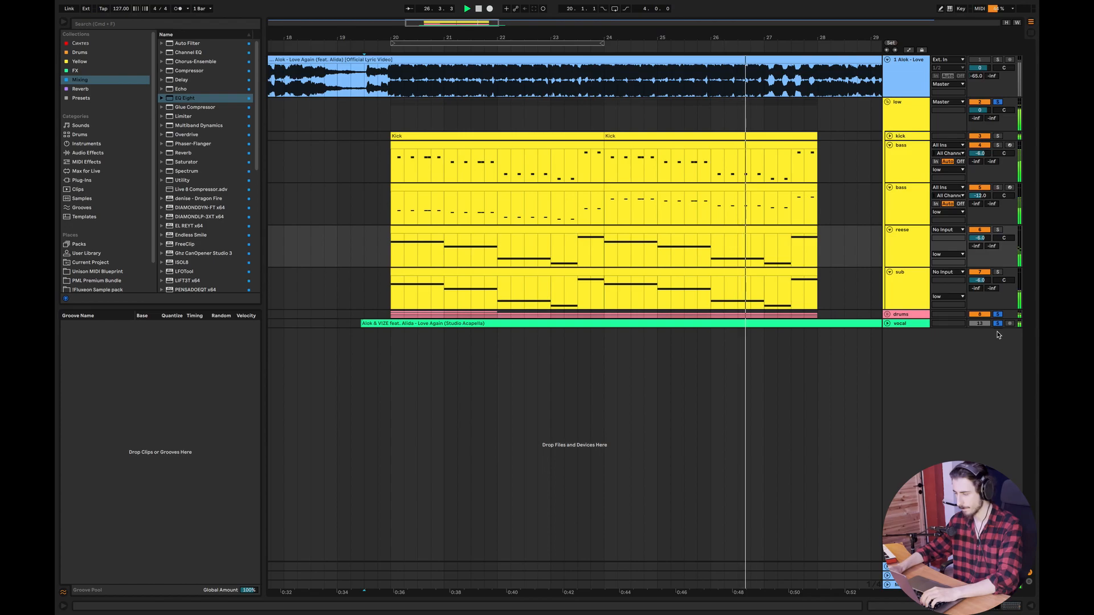
pyautogui.press('space')
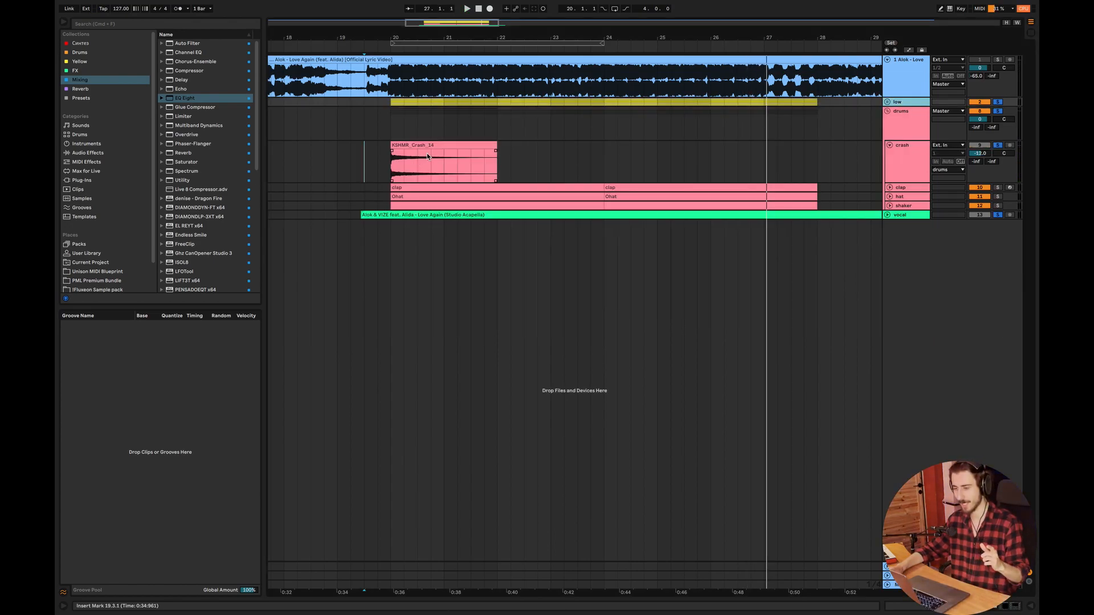
# Unfold and solo the clap track and open the notes of its first clip.
pyautogui.click(902, 188)
pyautogui.click(891, 188)
pyautogui.click(390, 211)
pyautogui.click(998, 188)
pyautogui.doubleClick(493, 187)
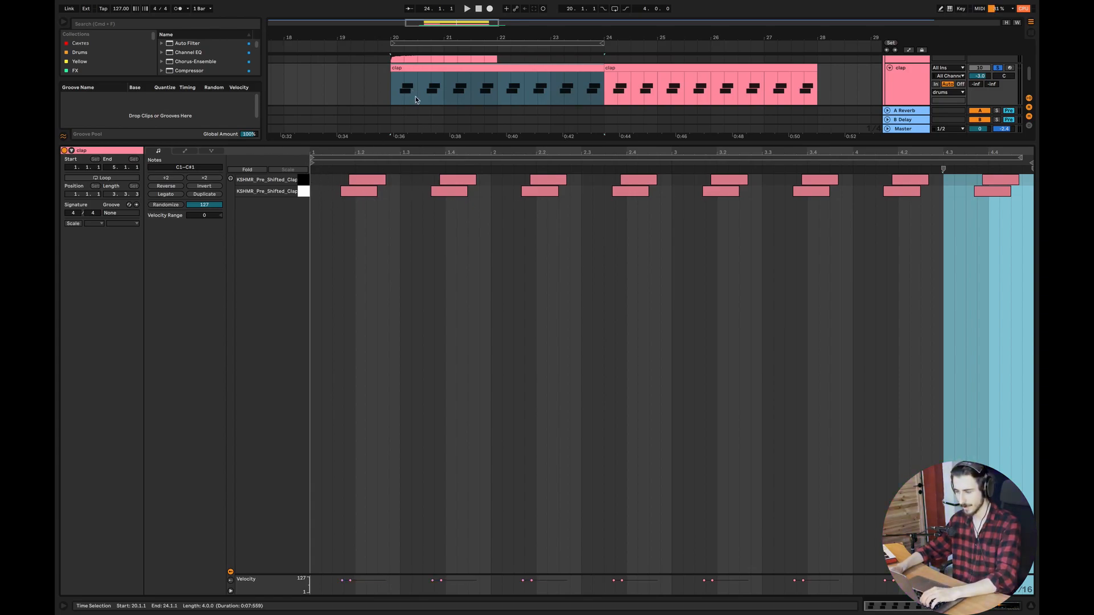
# Play the soloed clap pattern, highlight its first pair of layered clap notes and close the clip view.
pyautogui.click(334, 250)
pyautogui.press('space')
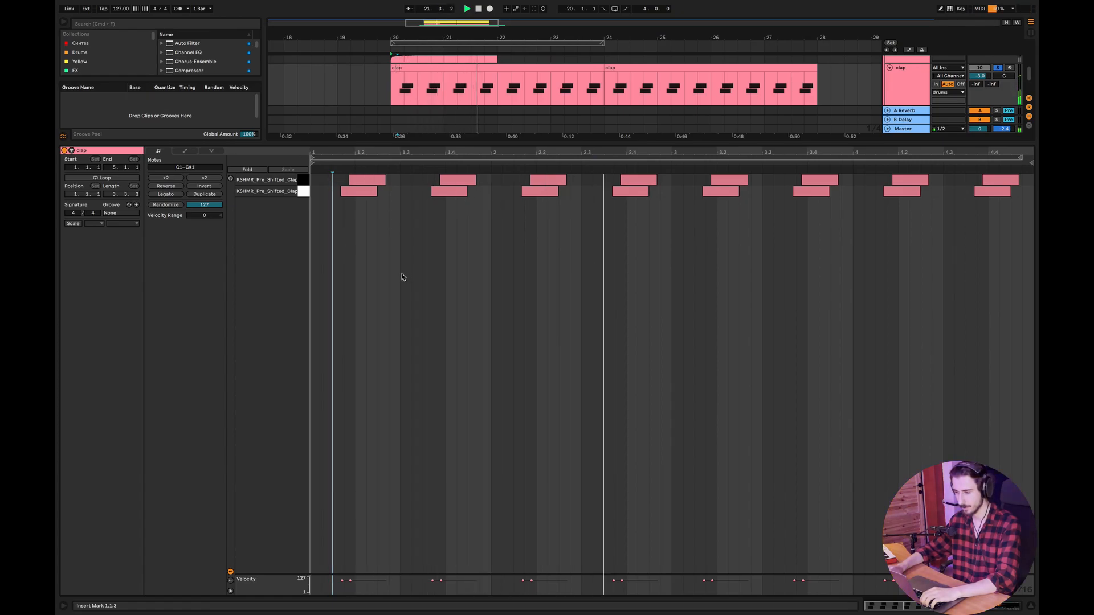
pyautogui.click(1031, 606)
pyautogui.press('space')
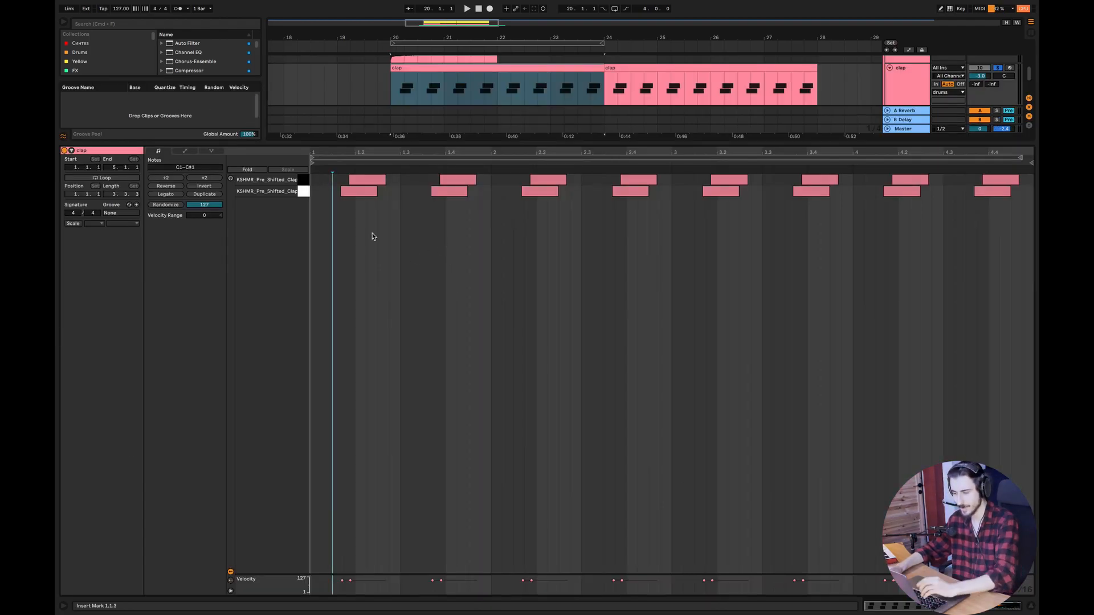
pyautogui.moveTo(357, 227); pyautogui.dragTo(370, 181)
pyautogui.click(1031, 608)
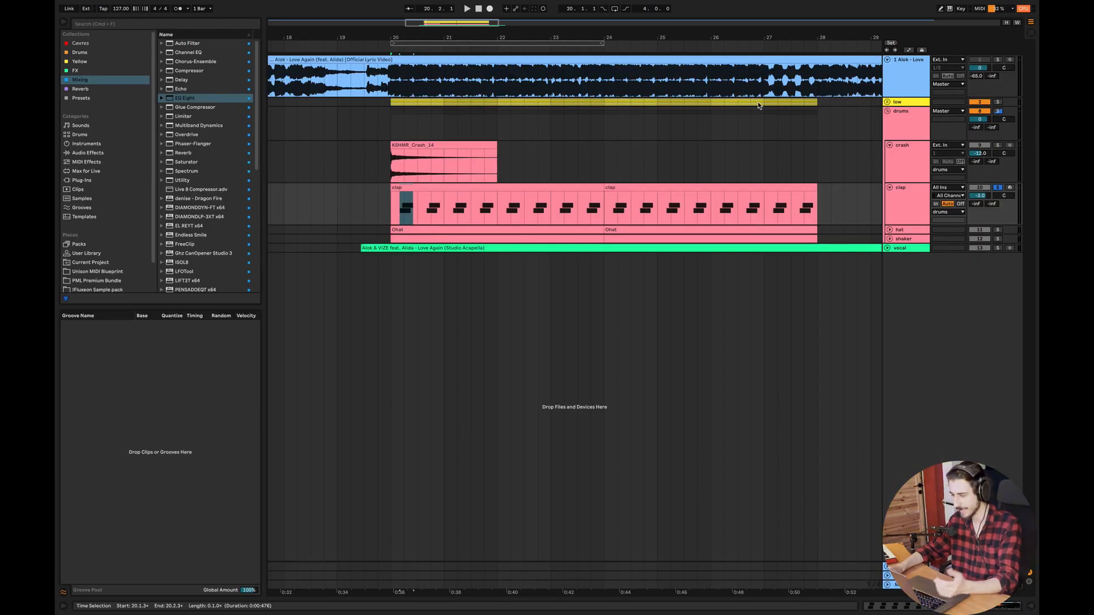
# Unfold and solo the hat track, play its Ohat clip with the notes shown, and close the clip view.
pyautogui.click(889, 231)
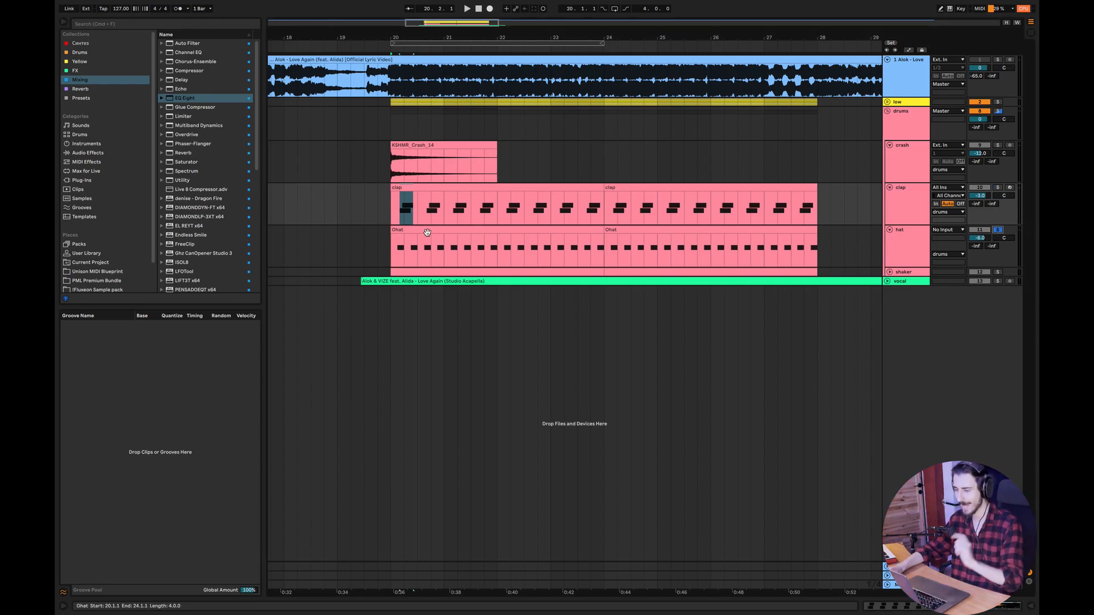
pyautogui.doubleClick(427, 232)
pyautogui.press('space')
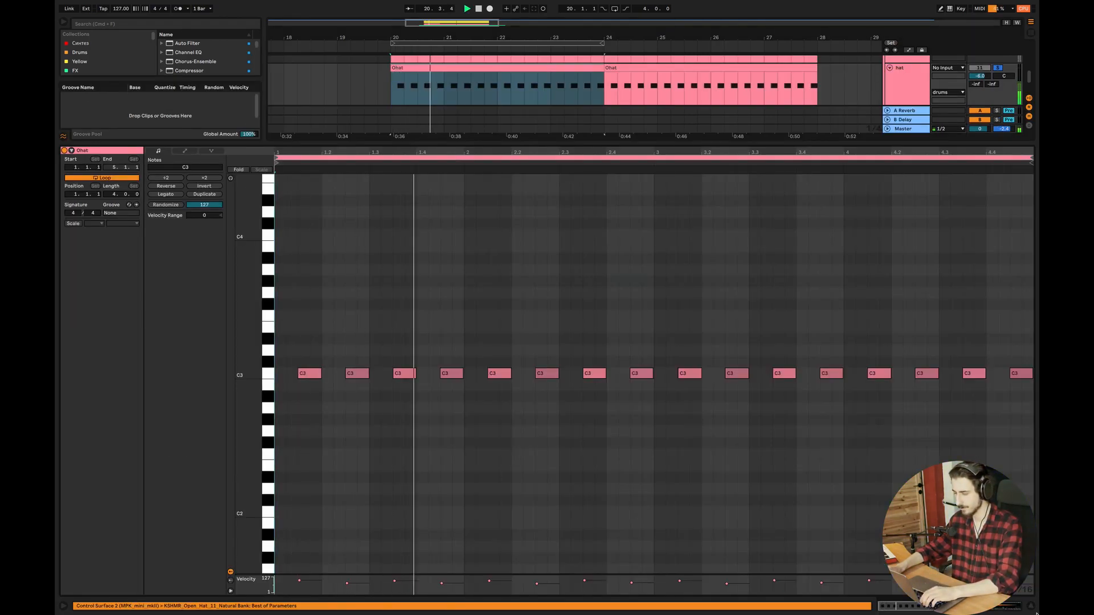
pyautogui.click(1031, 607)
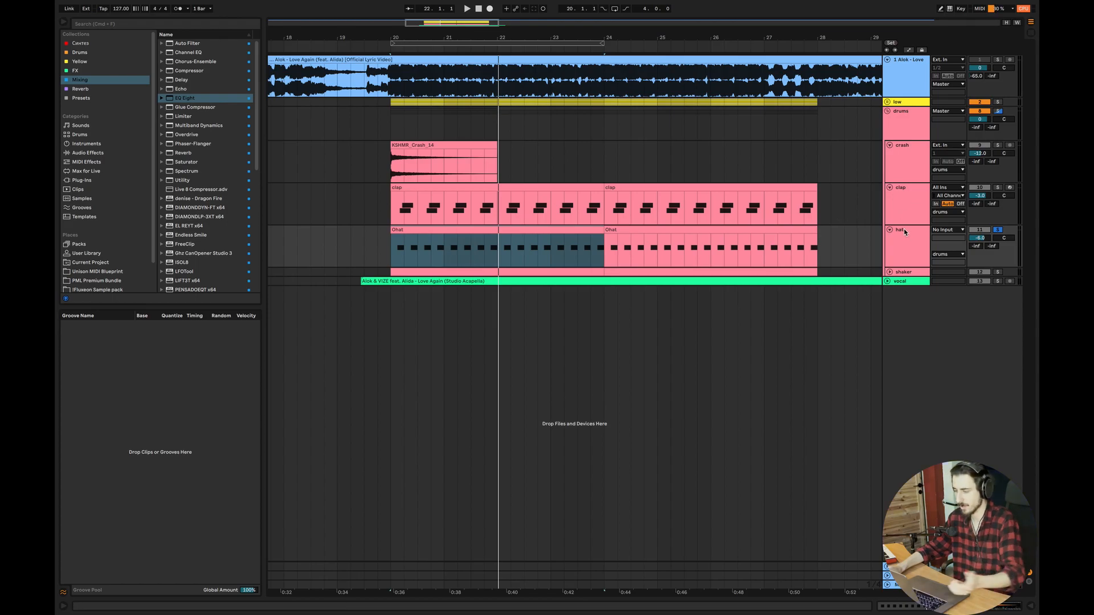
# Unfold and solo the shaker track, open its first clip, select the mixedperc_crumple notes and play the pattern.
pyautogui.click(889, 273)
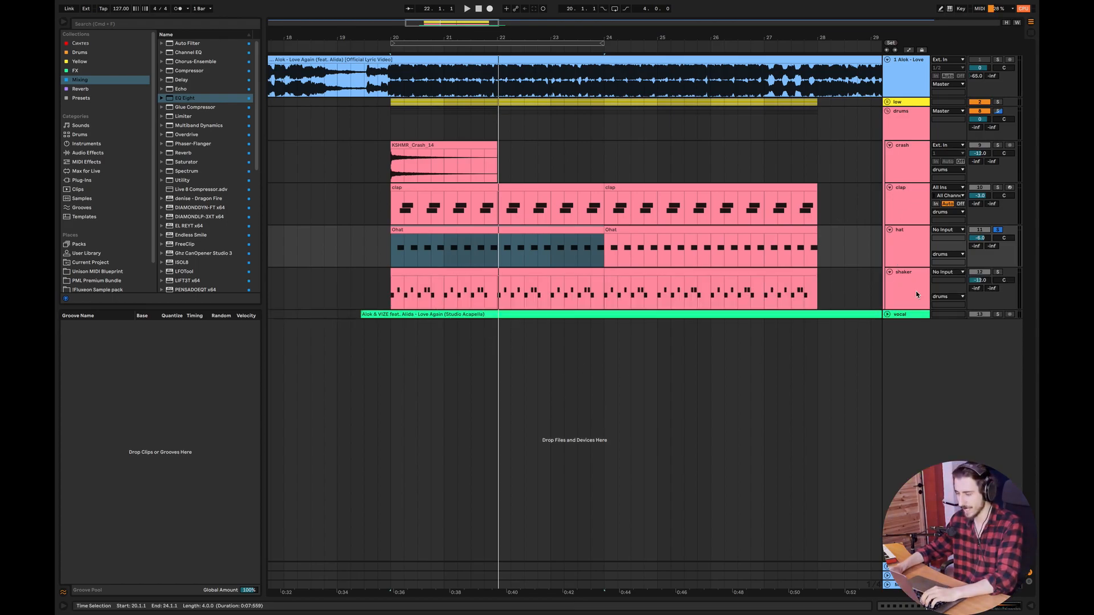
pyautogui.doubleClick(462, 276)
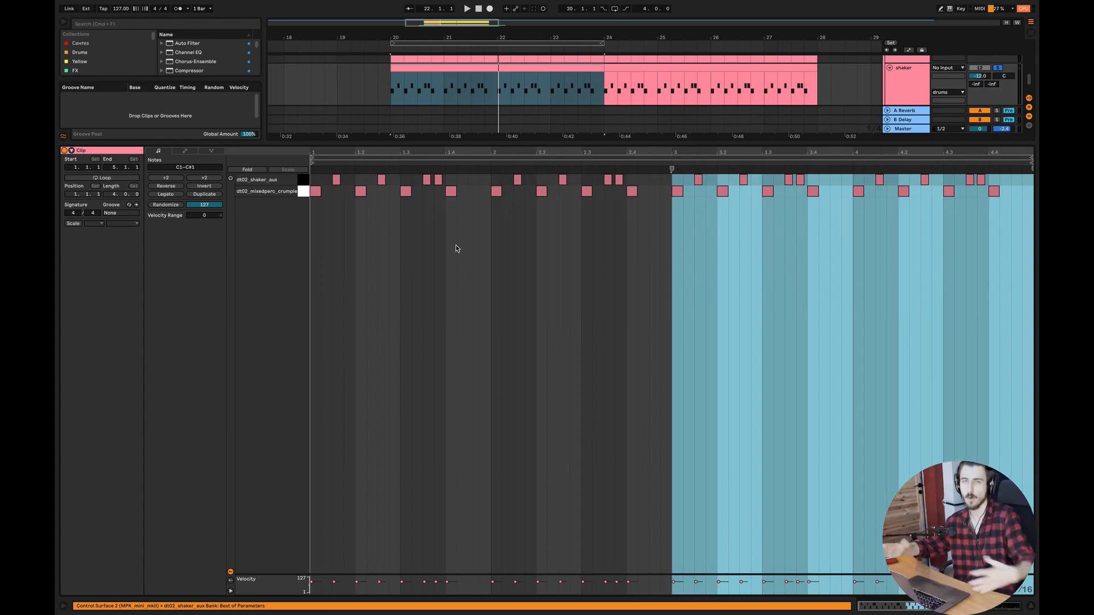
pyautogui.click(304, 193)
pyautogui.press('space')
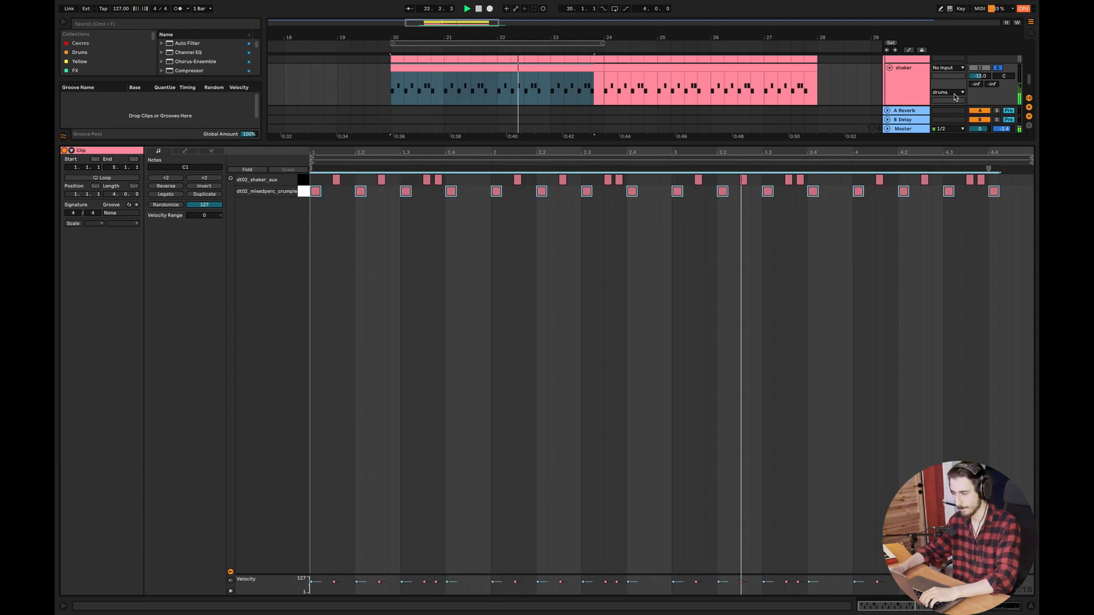
# Highlight the shaker clip's first bar of notes on both sample lanes and close the clip view.
pyautogui.click(434, 199)
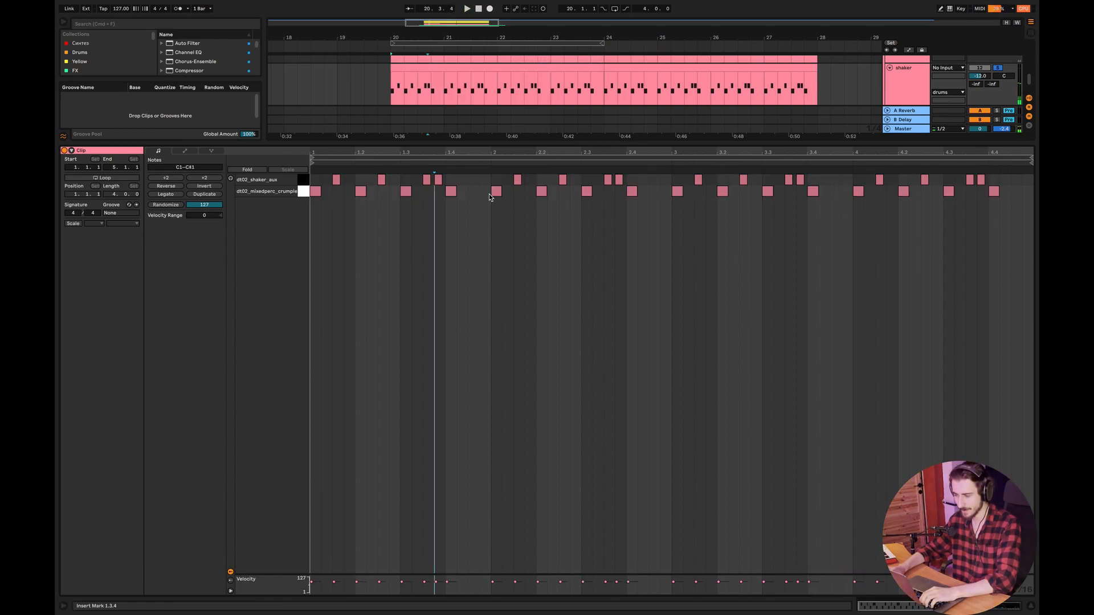
pyautogui.moveTo(490, 197); pyautogui.dragTo(294, 159)
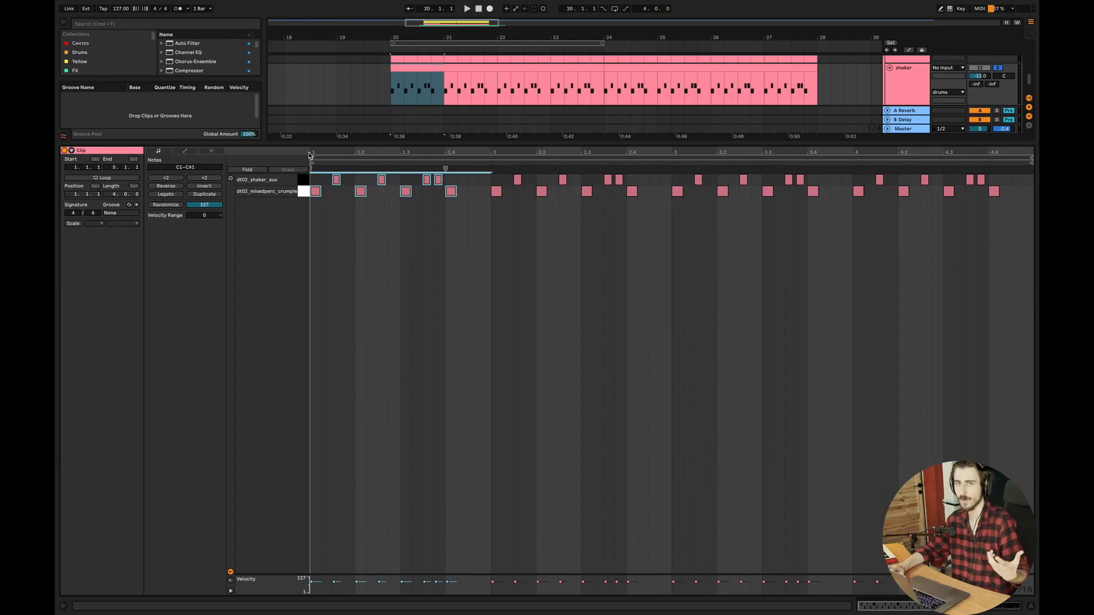
pyautogui.click(1032, 607)
# Fold the drums group, clear the solos and play the full drop from 19.3.1 with the timeline zoomed out.
pyautogui.click(365, 293)
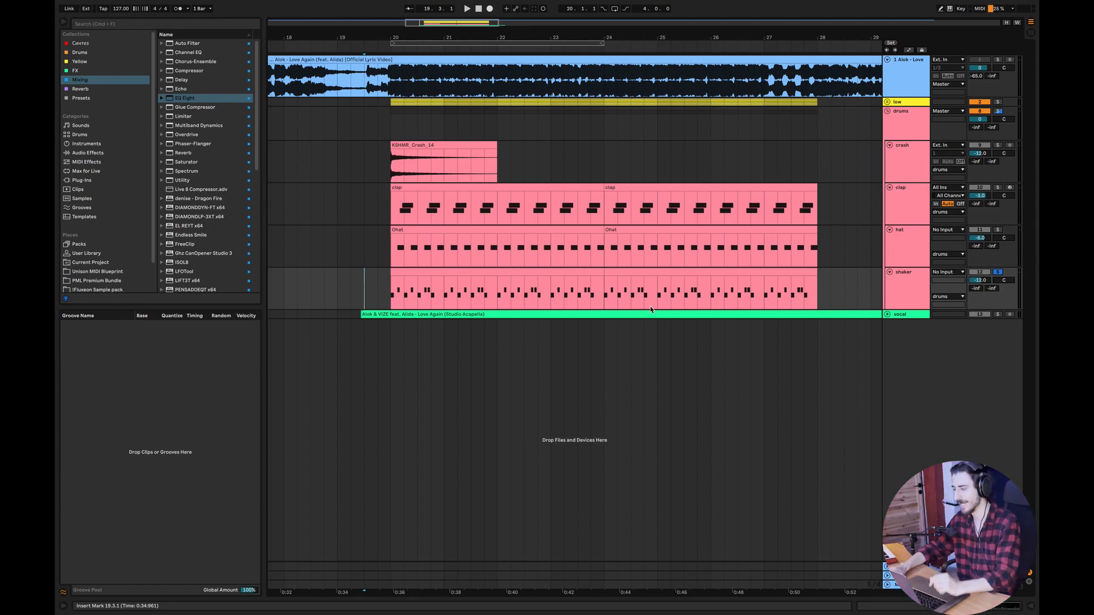
pyautogui.click(887, 111)
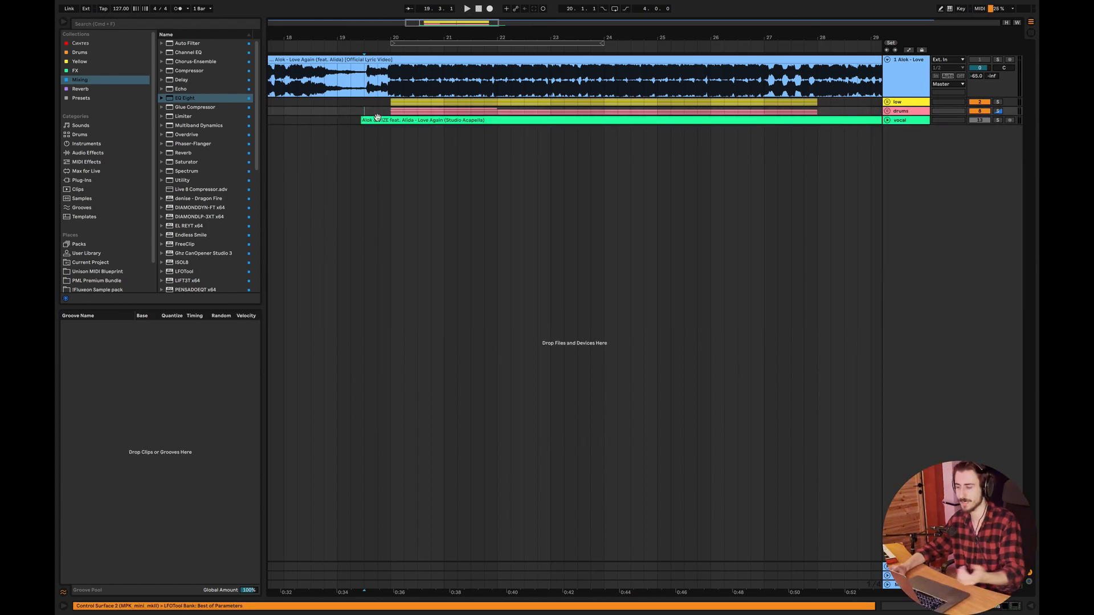
pyautogui.click(997, 103)
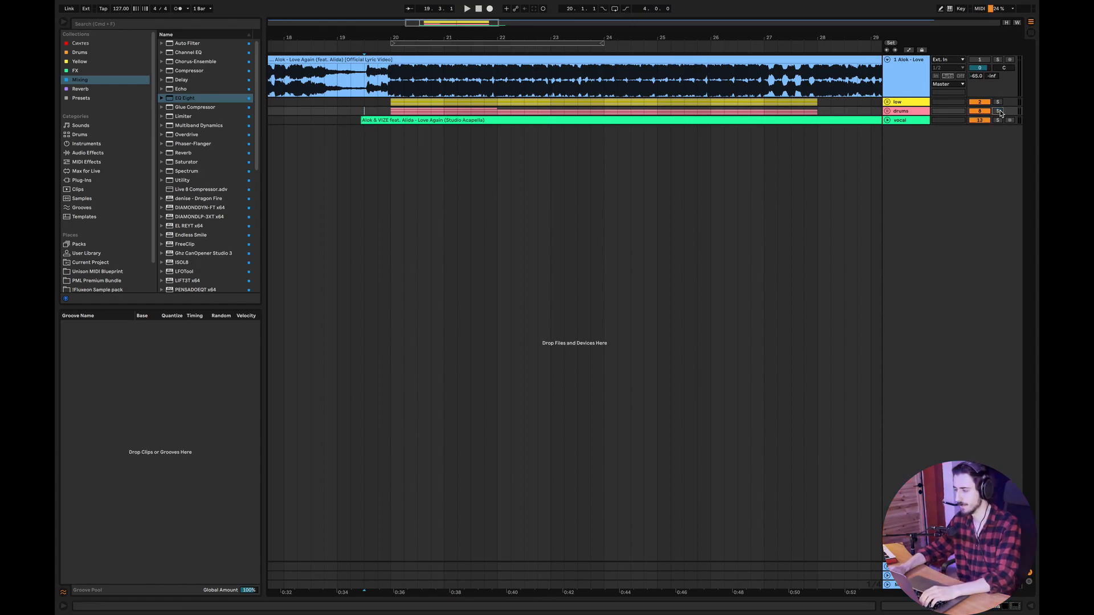
pyautogui.press('space')
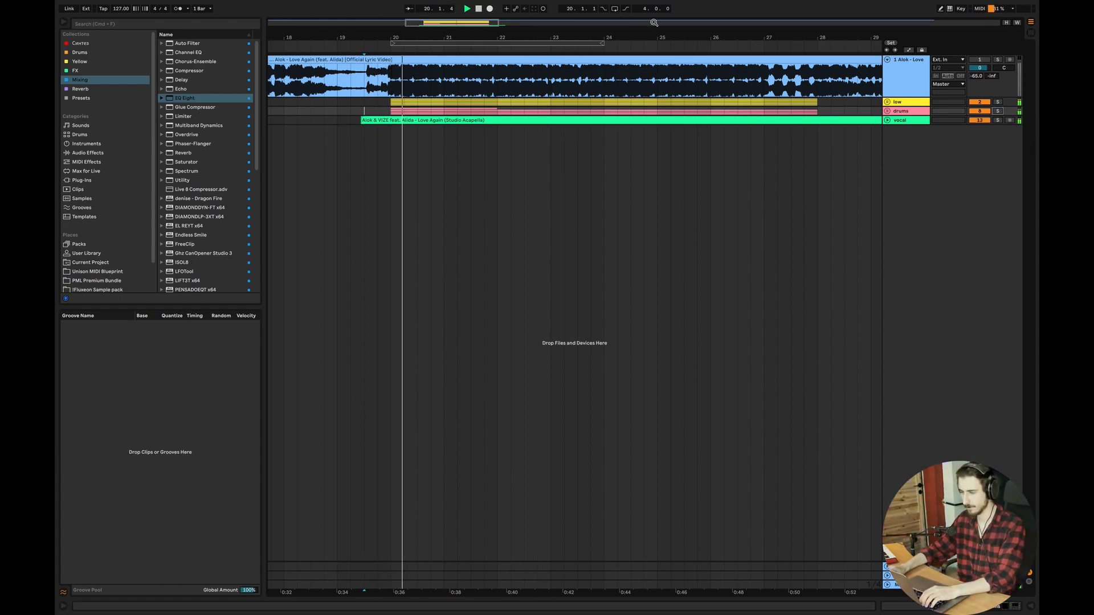
pyautogui.moveTo(478, 24); pyautogui.dragTo(504, 7)
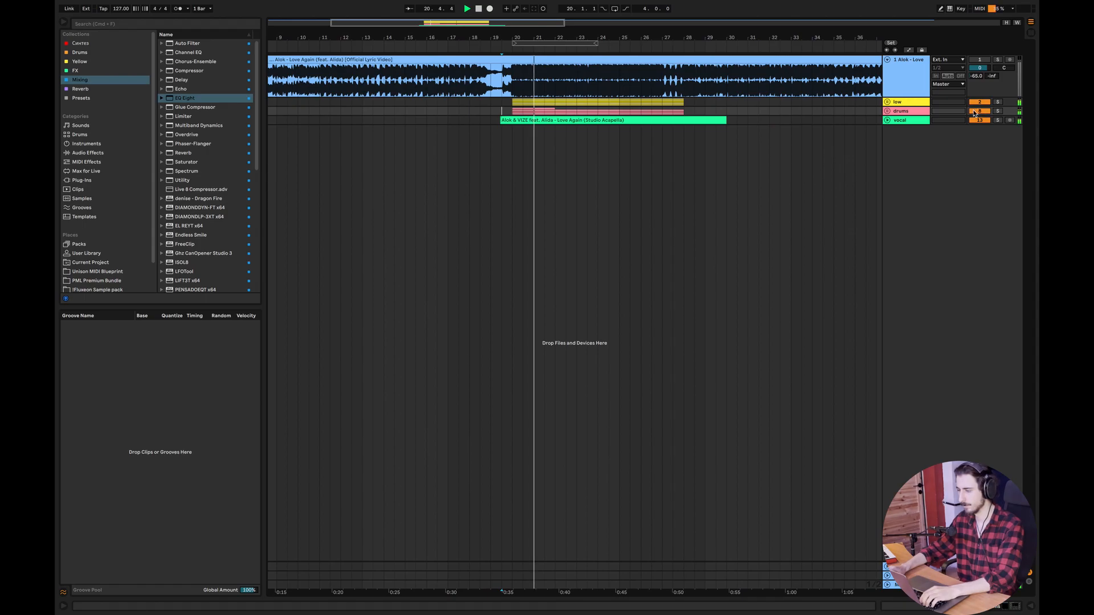
# Unfold the vocal track and review the low and drums groups during playback, fold the reference, low and crash tracks, and stop playback.
pyautogui.click(888, 120)
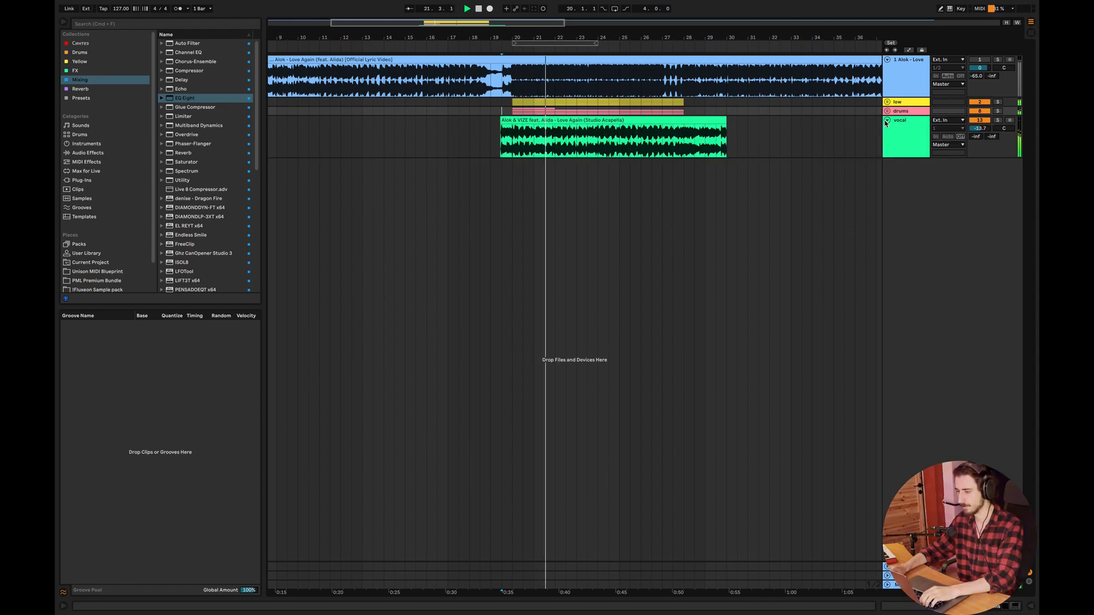
pyautogui.click(888, 59)
pyautogui.click(887, 68)
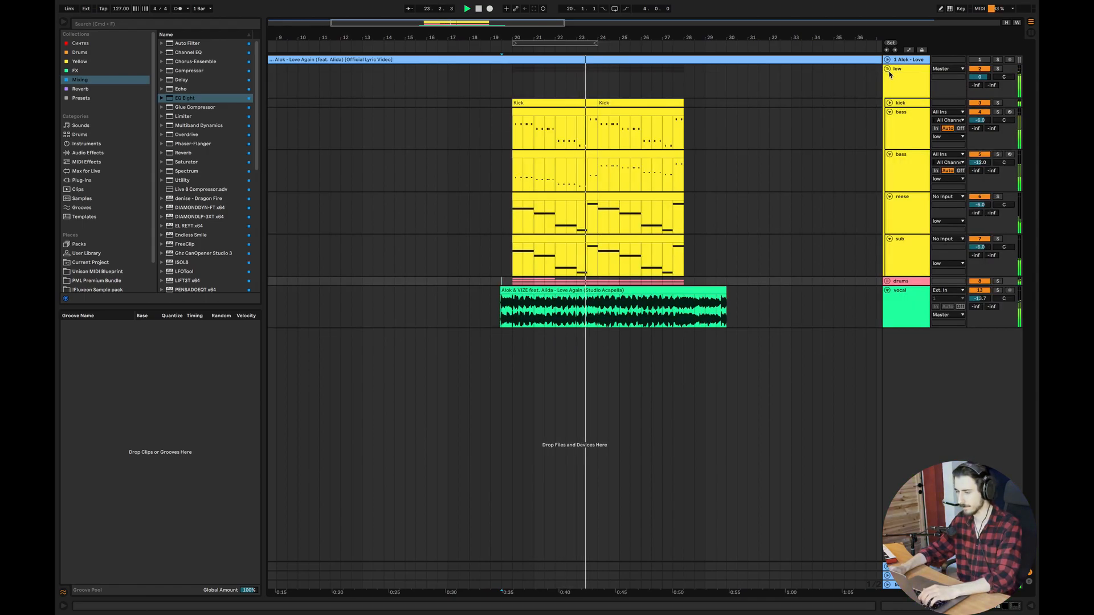
pyautogui.click(888, 280)
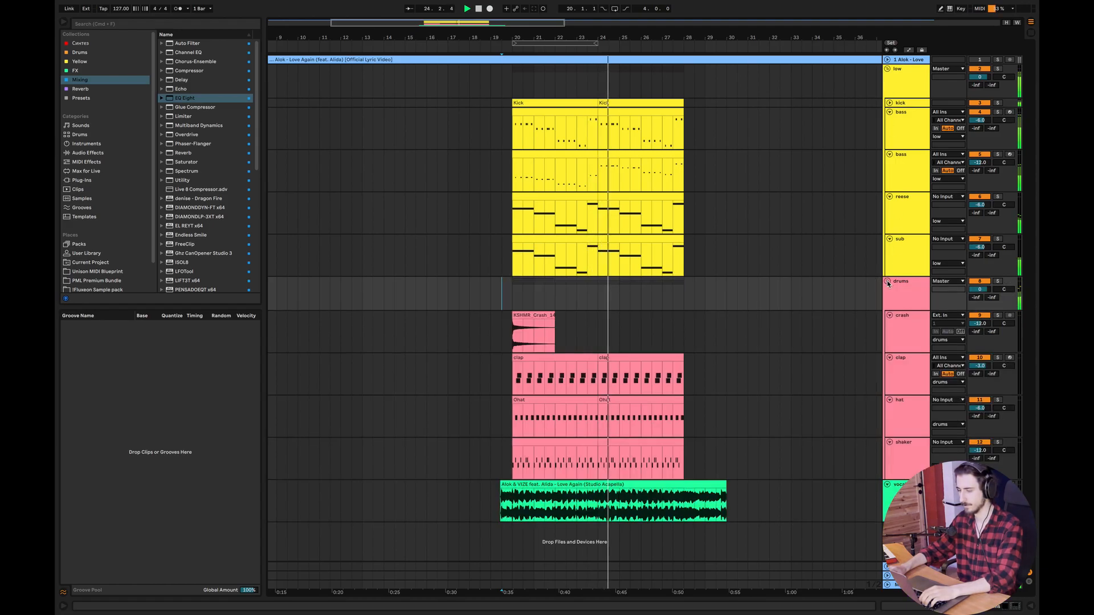
pyautogui.click(887, 68)
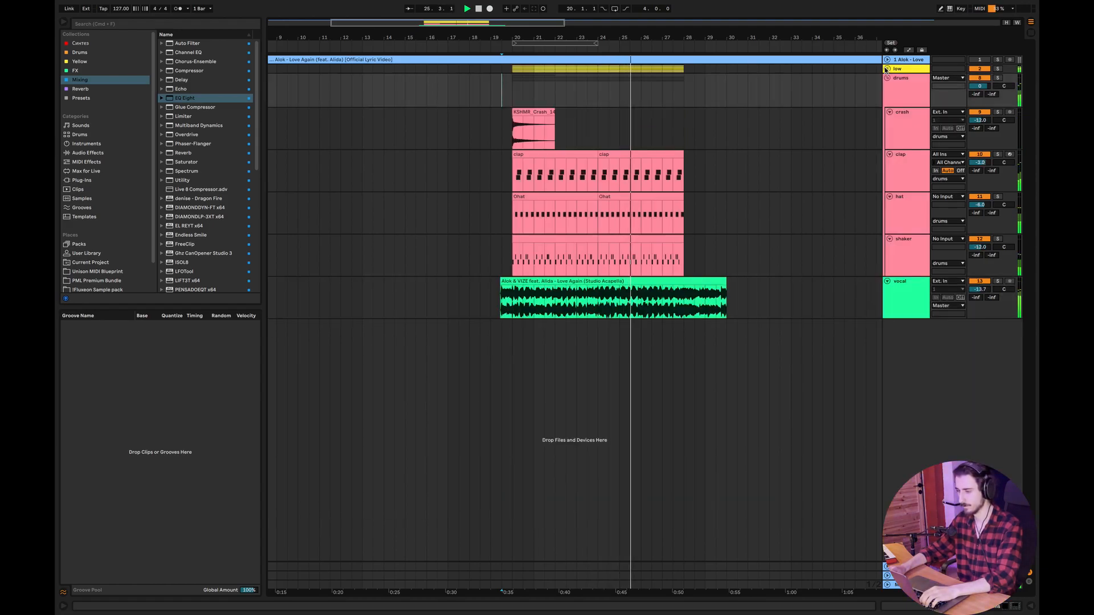
pyautogui.click(889, 112)
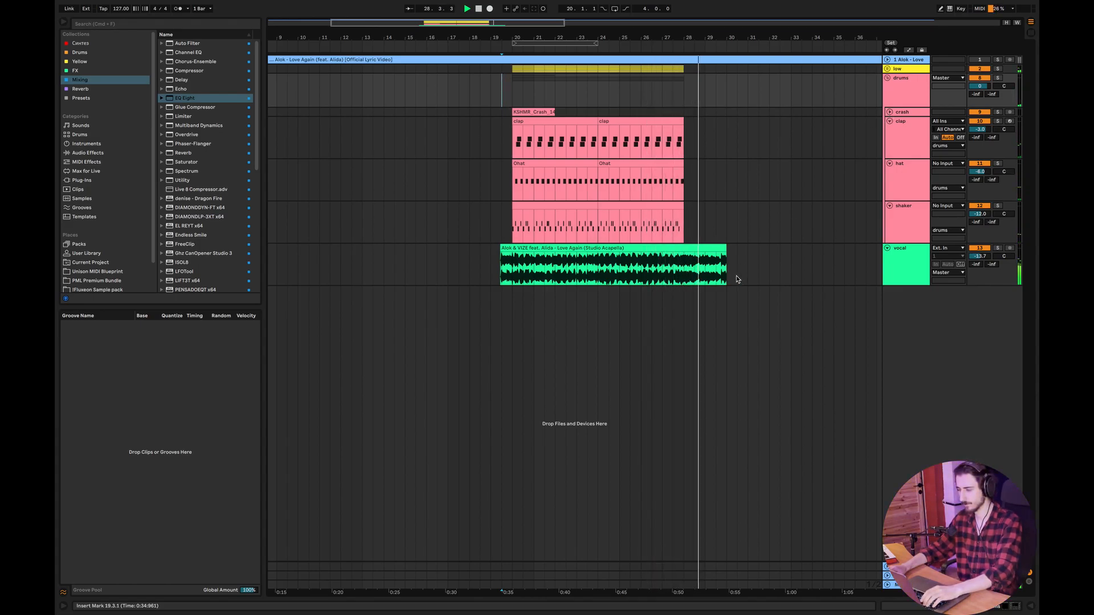
pyautogui.press('space')
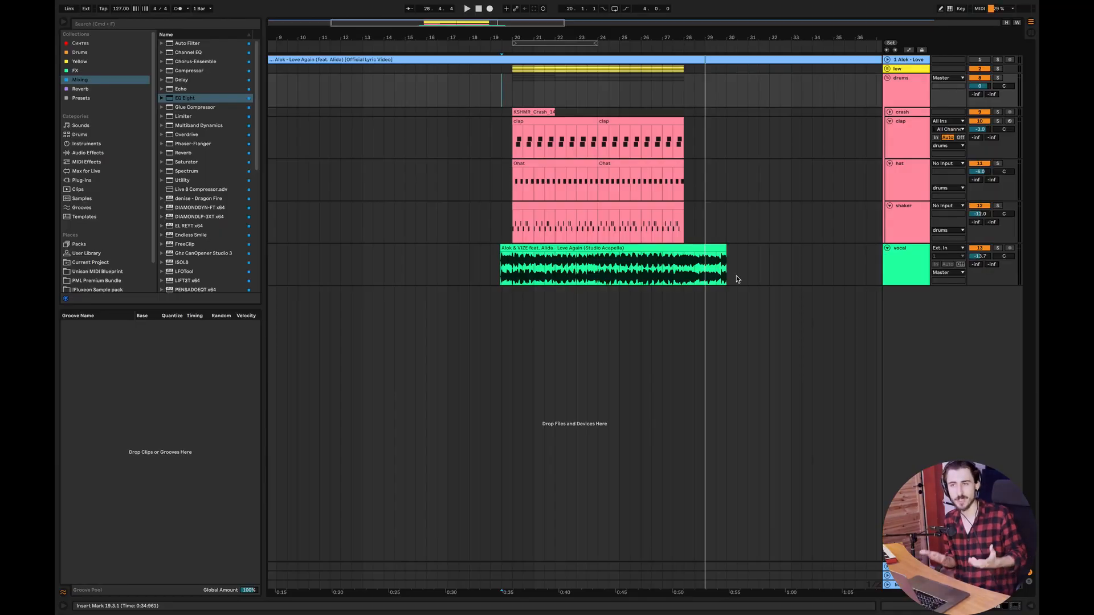